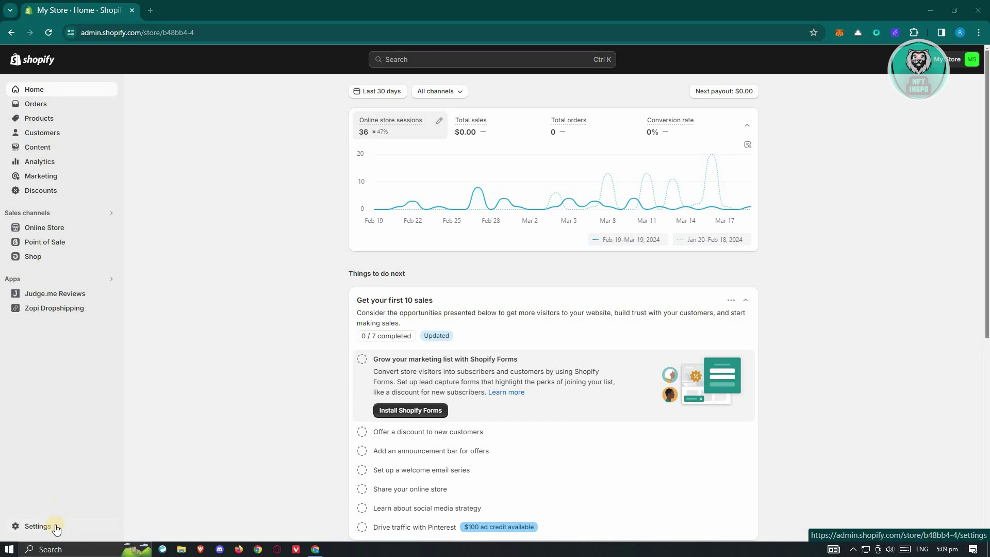
Open the Shopify App Store from the store's apps and sales channels settings.
{"action": "left_click", "coordinate": [53, 526]}
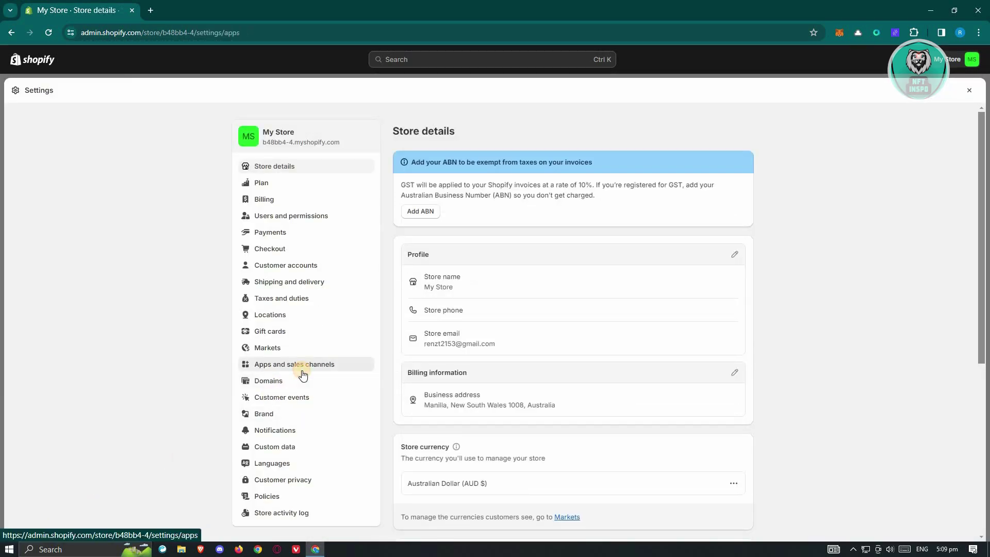
{"action": "left_click", "coordinate": [303, 375]}
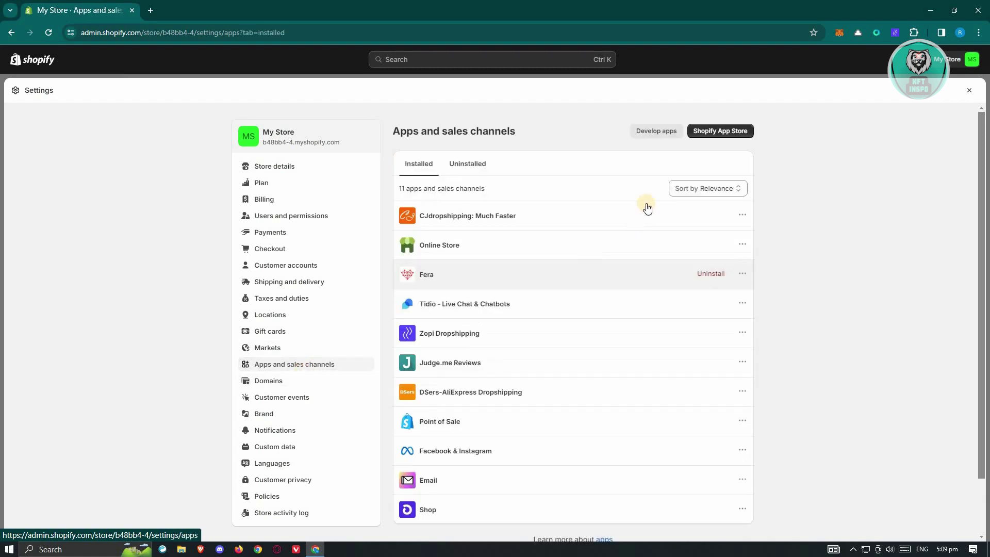
{"action": "left_click", "coordinate": [742, 134]}
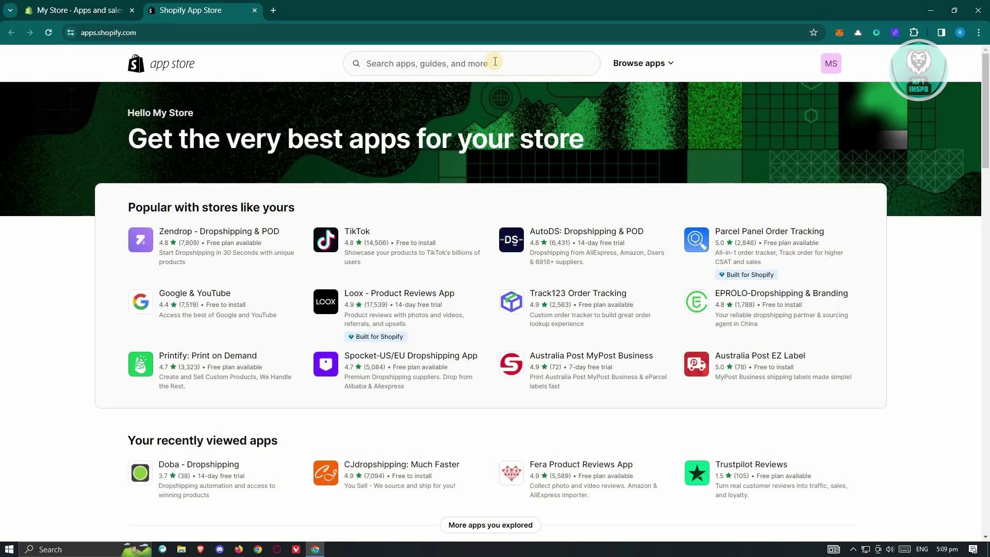
Search the app store for "gempages" and install the GemPages Landing Page Builder app on the store.
{"action": "left_click", "coordinate": [494, 62]}
{"action": "type", "text": "g"}
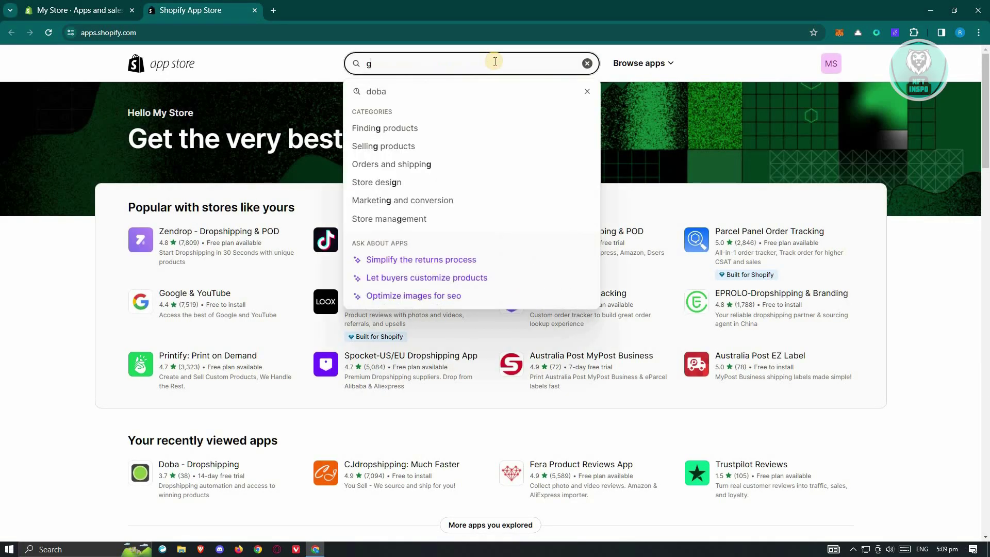
{"action": "type", "text": "empages"}
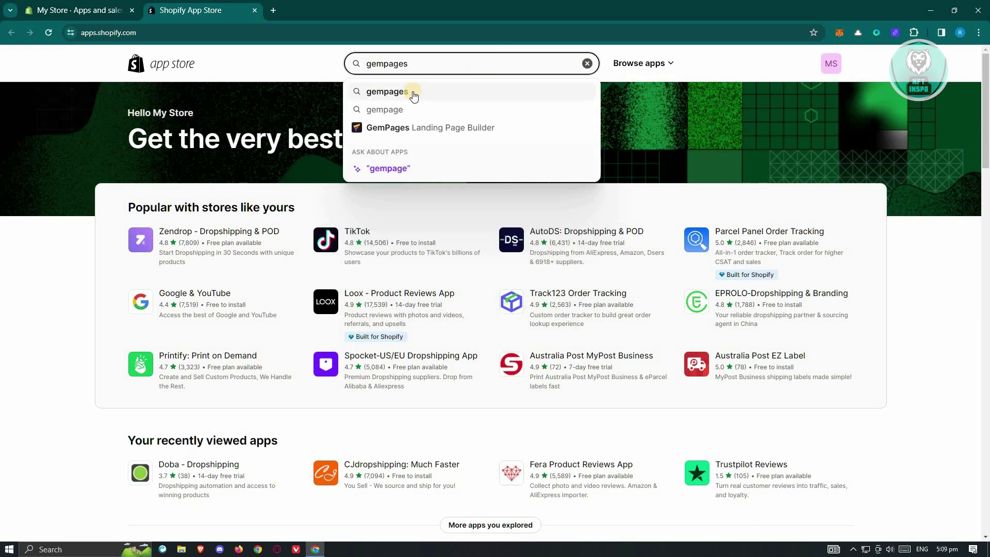
{"action": "left_click", "coordinate": [426, 133]}
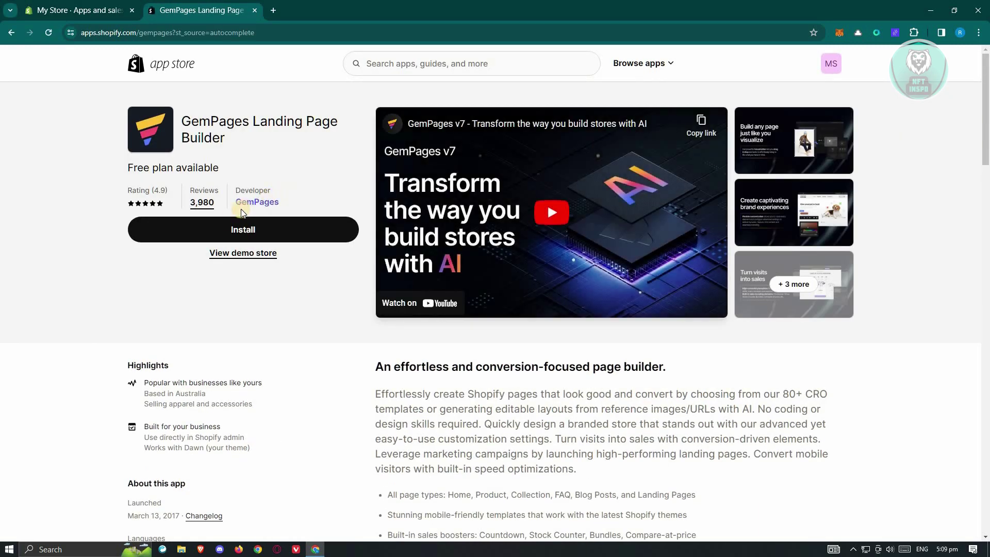
{"action": "left_click", "coordinate": [224, 227]}
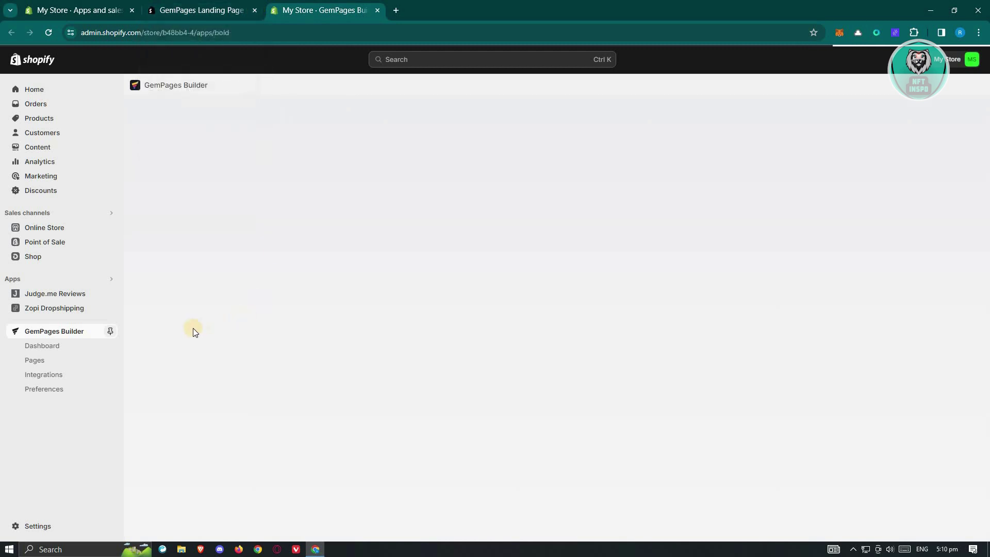
Examine the GemPages Builder dashboard, from the page creation and get-started sections down to the feature overview and support options.
{"action": "left_click", "coordinate": [66, 359]}
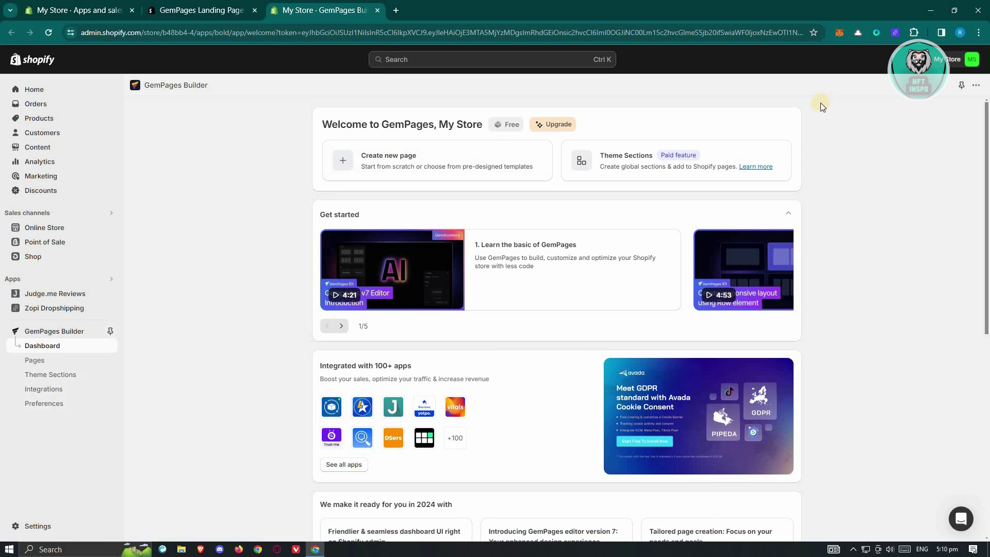
{"action": "scroll", "coordinate": [286, 292], "scroll_direction": "down", "scroll_amount": 8}
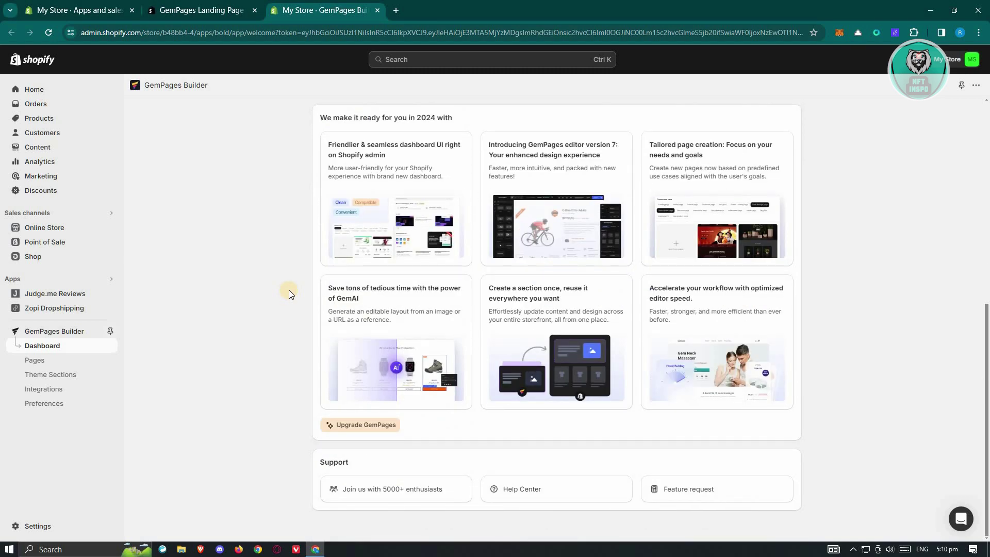
{"action": "scroll", "coordinate": [289, 292], "scroll_direction": "up", "scroll_amount": 7}
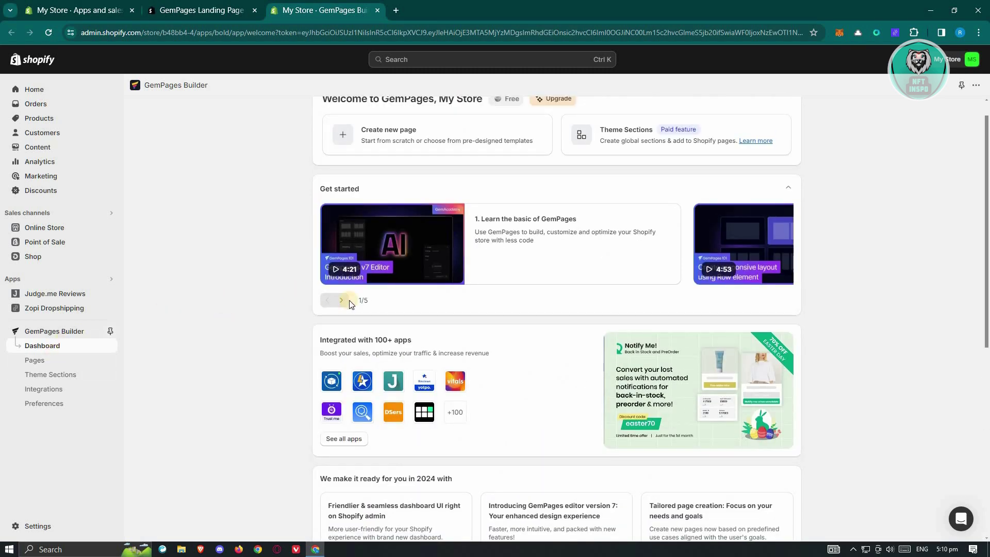
{"action": "scroll", "coordinate": [349, 300], "scroll_direction": "up", "scroll_amount": 1}
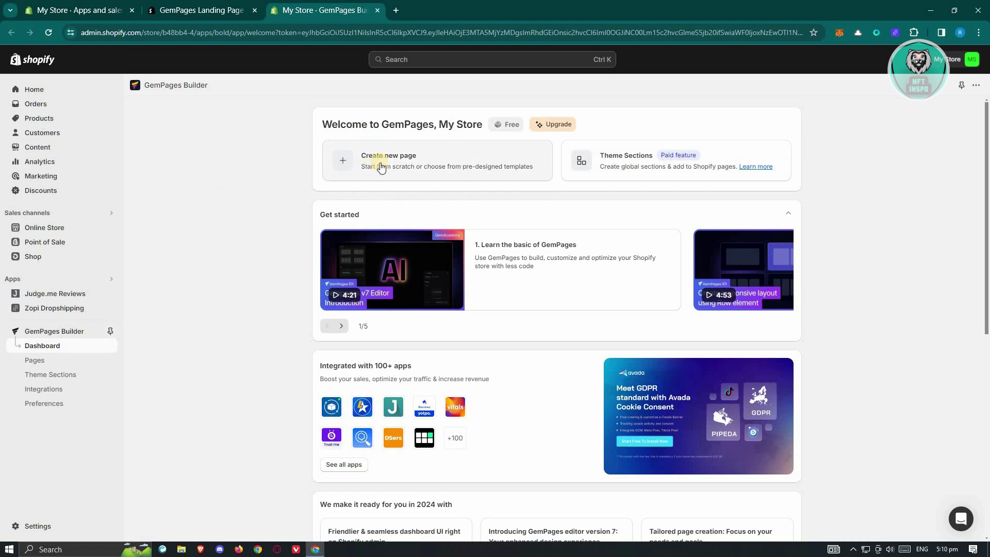
{"action": "scroll", "coordinate": [623, 161], "scroll_direction": "down", "scroll_amount": 2}
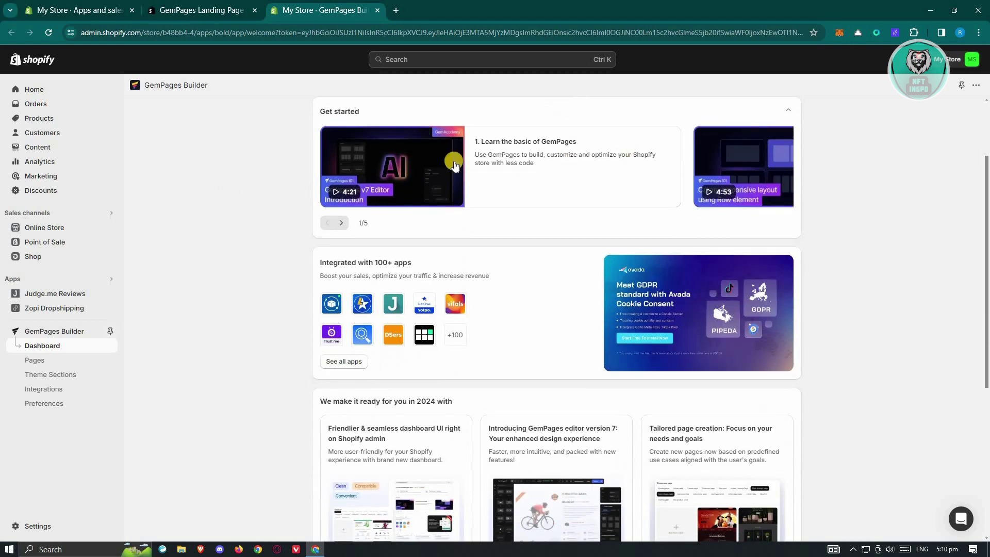
{"action": "scroll", "coordinate": [492, 245], "scroll_direction": "down", "scroll_amount": 1}
{"action": "scroll", "coordinate": [528, 244], "scroll_direction": "down", "scroll_amount": 4}
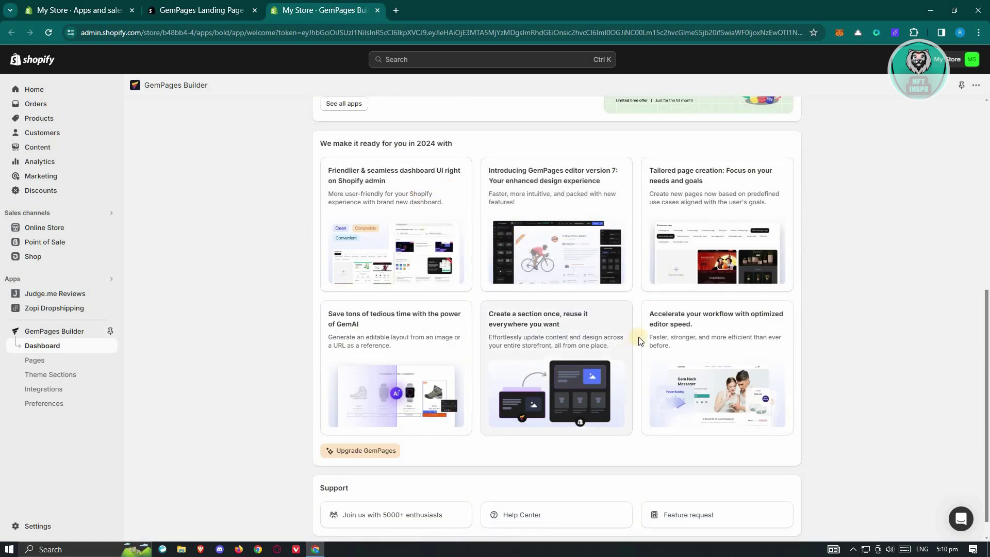
{"action": "scroll", "coordinate": [638, 336], "scroll_direction": "down", "scroll_amount": 1}
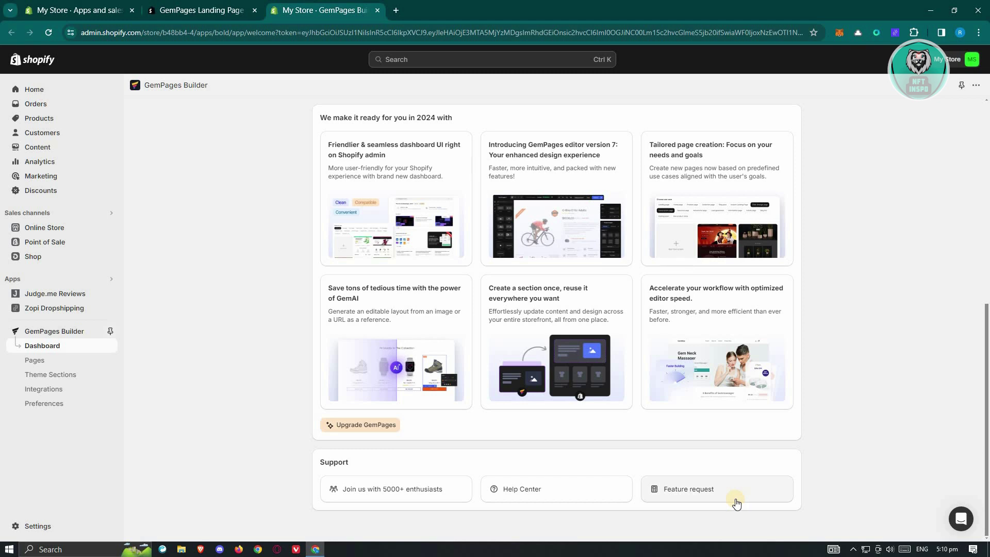
Review the Pages, Theme Sections and Integrations areas of GemPages Builder, including the list of integrated apps.
{"action": "left_click", "coordinate": [50, 362]}
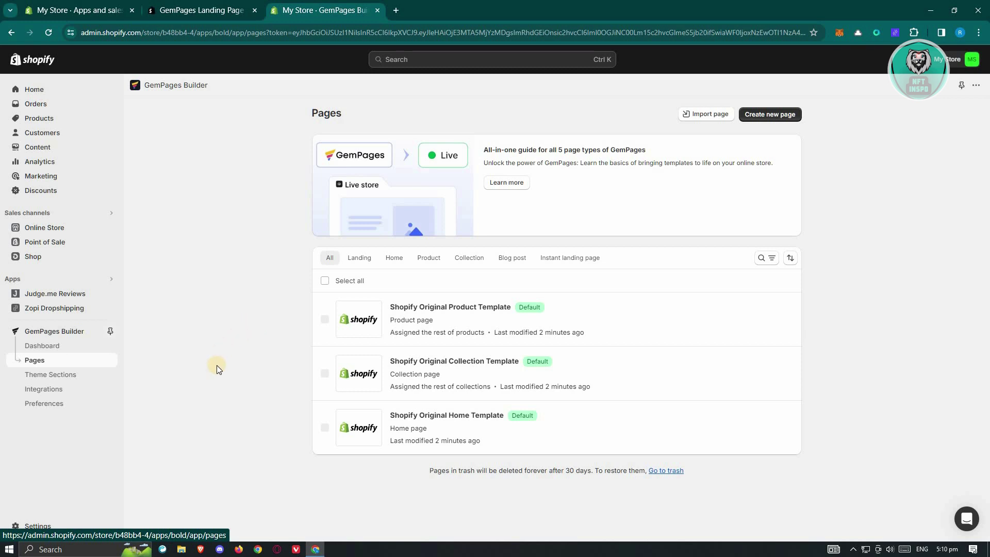
{"action": "left_click", "coordinate": [58, 372]}
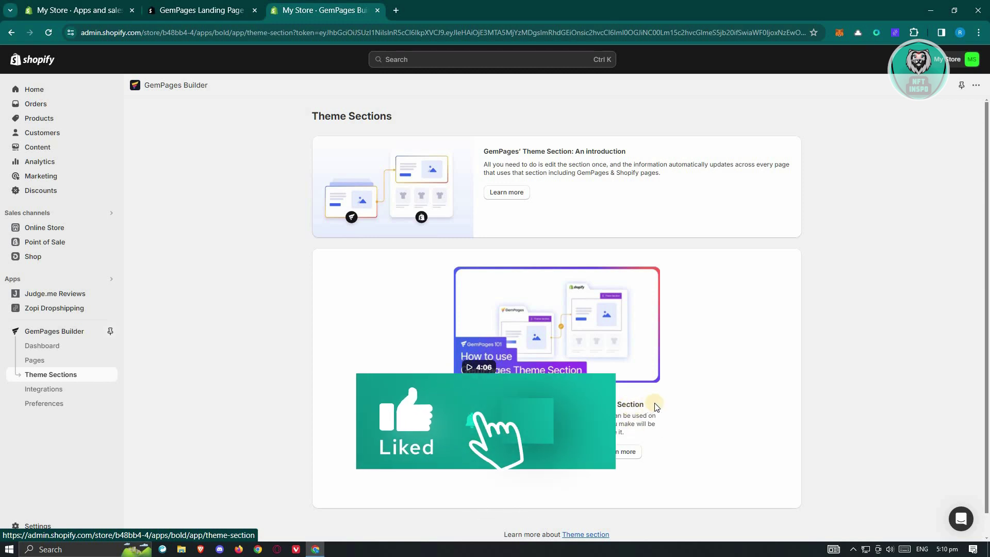
{"action": "left_click", "coordinate": [69, 389]}
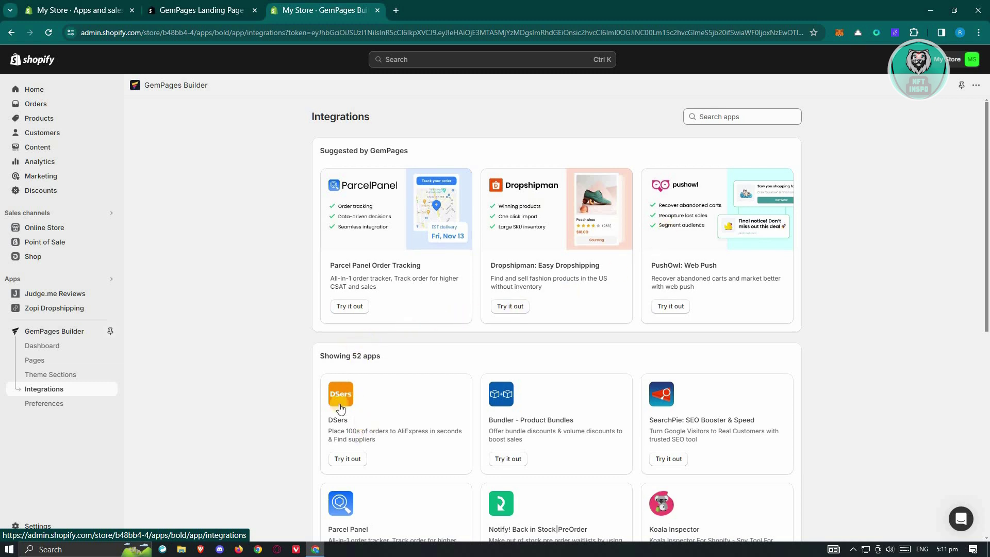
{"action": "scroll", "coordinate": [363, 422], "scroll_direction": "down", "scroll_amount": 2}
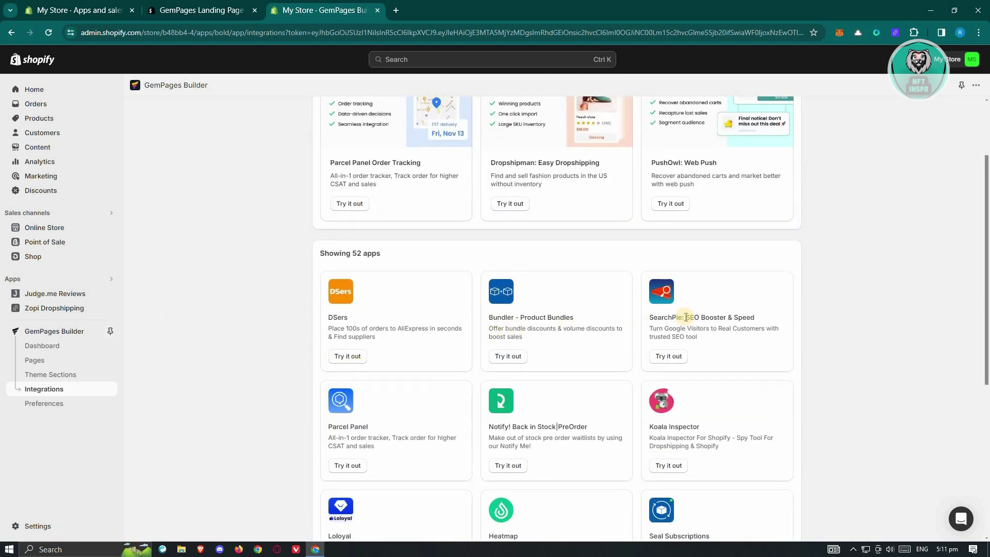
Review the GemPages preferences, from plan information and store settings to email notifications, activity log and danger zone.
{"action": "left_click", "coordinate": [59, 413]}
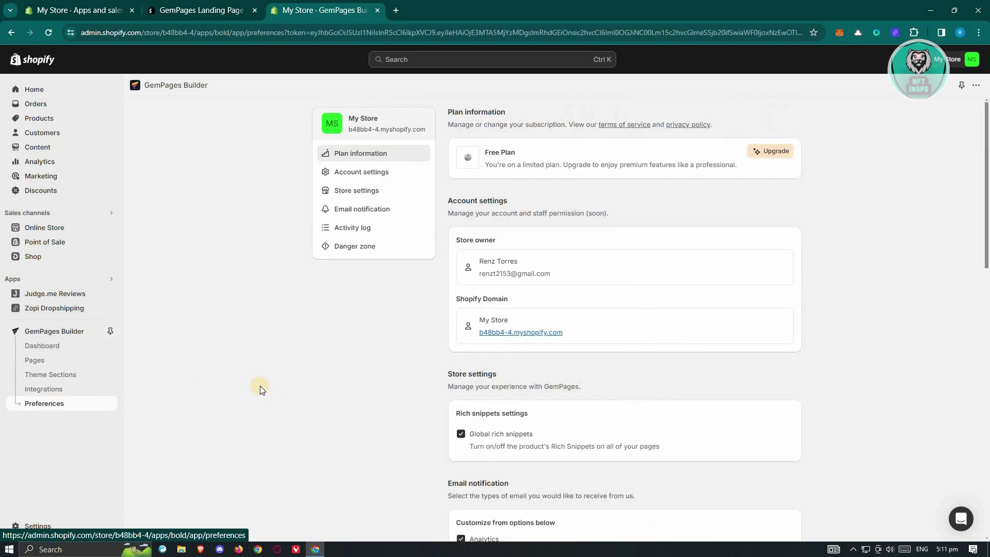
{"action": "scroll", "coordinate": [376, 390], "scroll_direction": "down", "scroll_amount": 3}
{"action": "scroll", "coordinate": [381, 390], "scroll_direction": "up", "scroll_amount": 3}
{"action": "scroll", "coordinate": [638, 271], "scroll_direction": "down", "scroll_amount": 5}
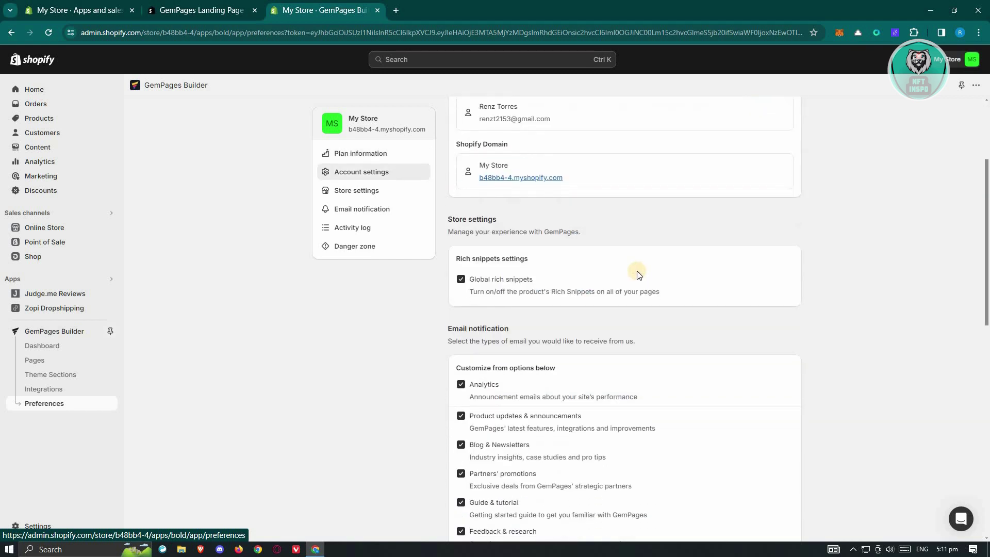
{"action": "scroll", "coordinate": [636, 272], "scroll_direction": "down", "scroll_amount": 5}
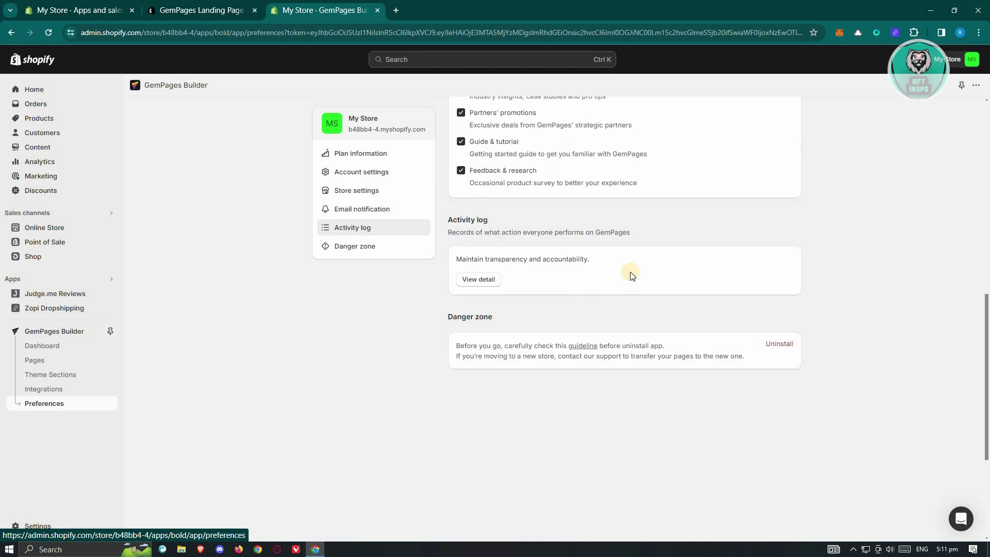
{"action": "scroll", "coordinate": [627, 276], "scroll_direction": "up", "scroll_amount": 2}
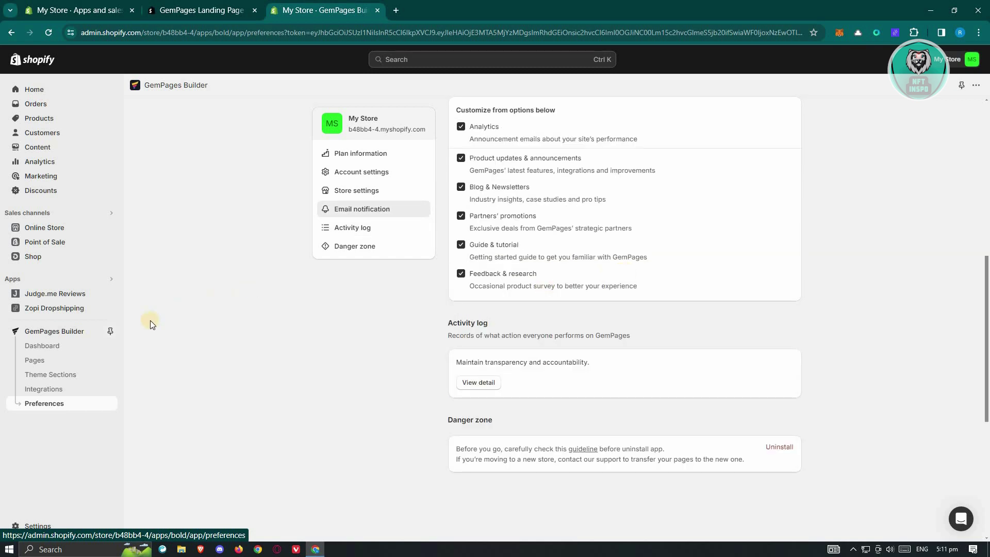
Create a new landing page in GemPages from the Black Friday seasonal landing template.
{"action": "left_click", "coordinate": [39, 359]}
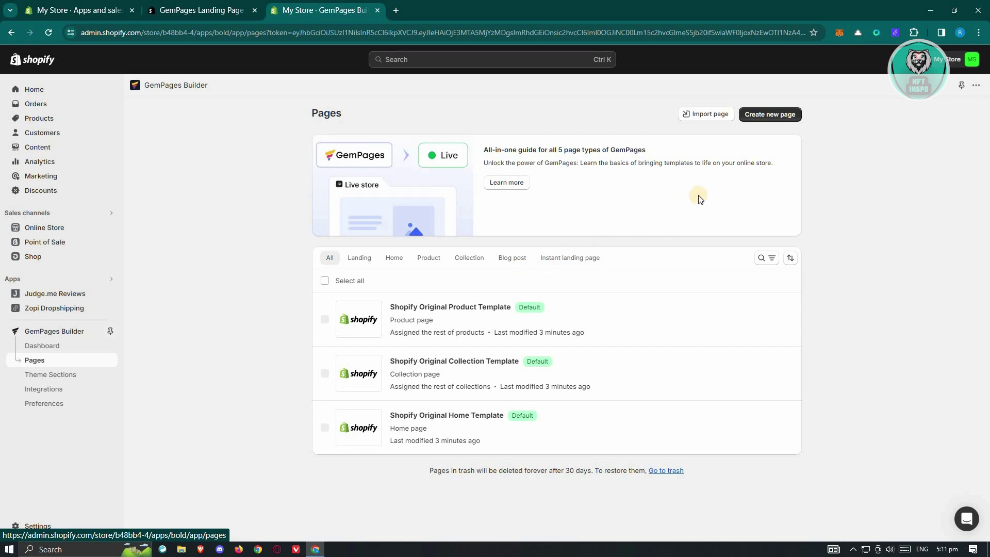
{"action": "left_click", "coordinate": [766, 114]}
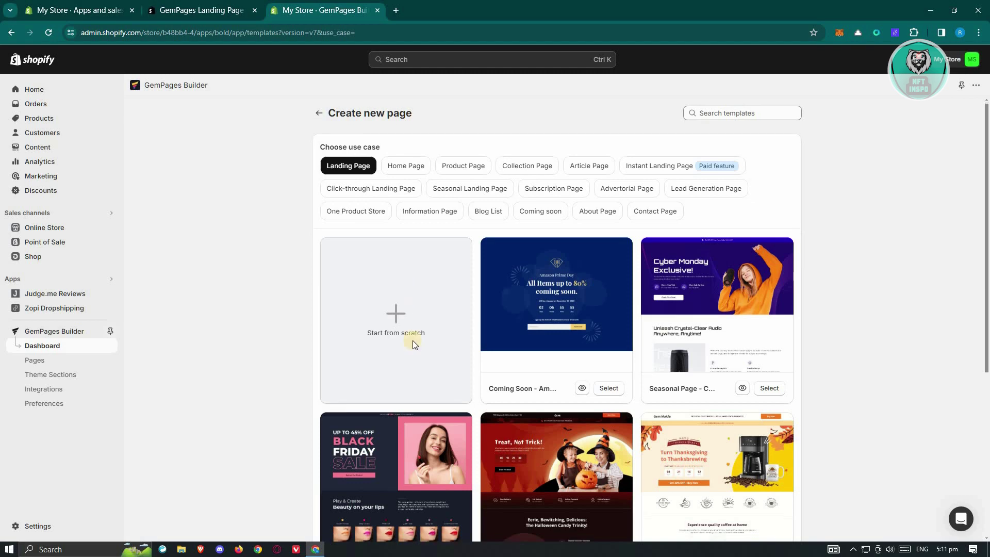
{"action": "scroll", "coordinate": [413, 342], "scroll_direction": "down", "scroll_amount": 4}
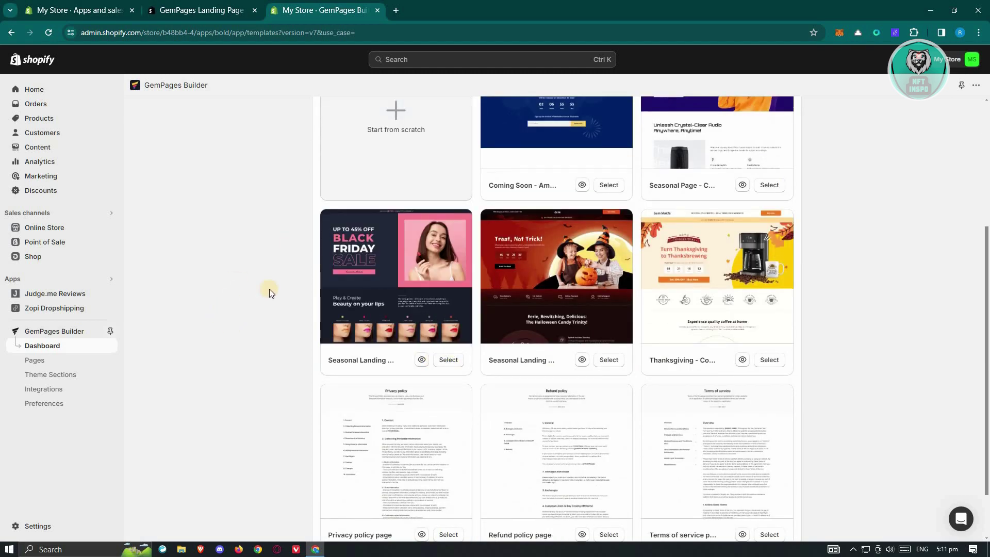
{"action": "scroll", "coordinate": [425, 258], "scroll_direction": "down", "scroll_amount": 1}
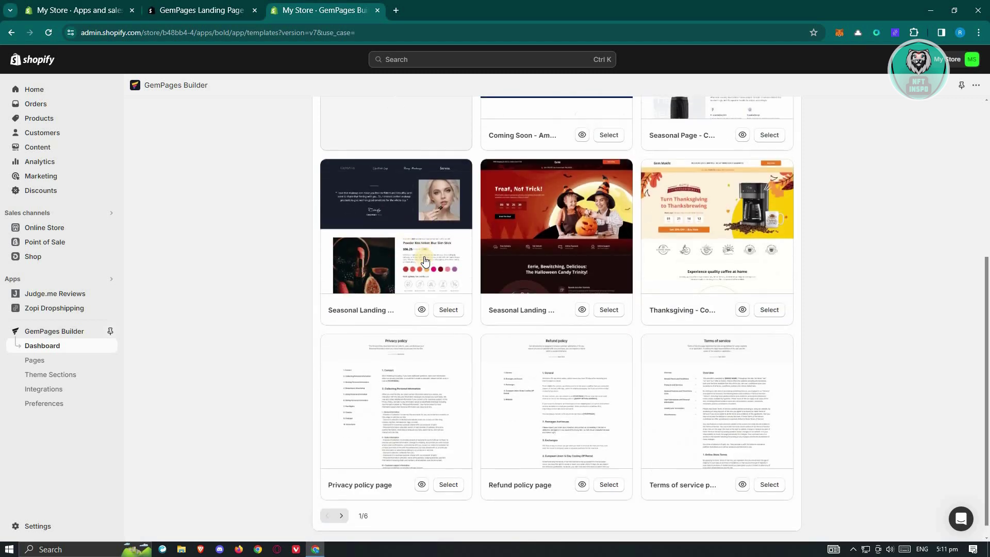
{"action": "scroll", "coordinate": [425, 261], "scroll_direction": "up", "scroll_amount": 3}
{"action": "left_click", "coordinate": [448, 449]}
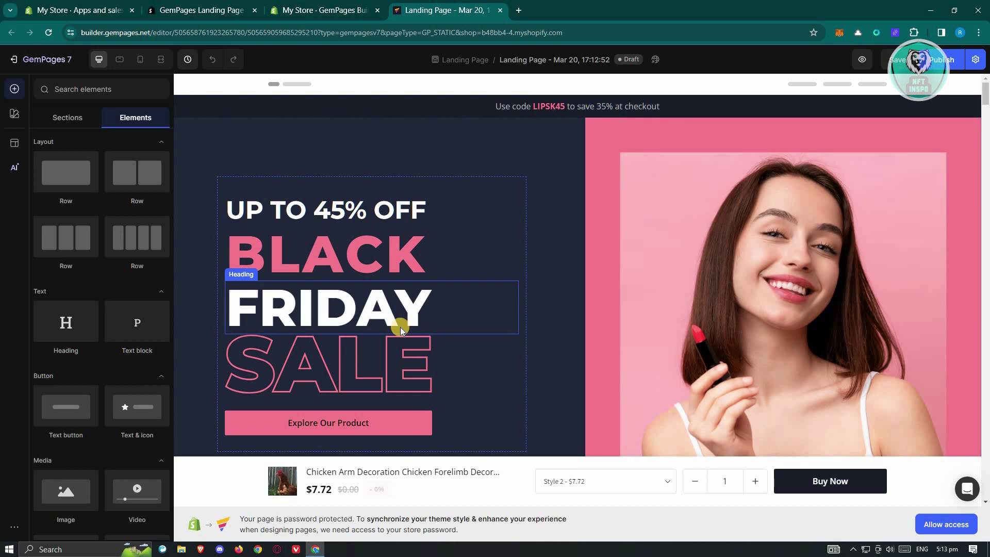
Try adding the letter "S" to the end of the BLACK heading, and remove it again.
{"action": "left_click", "coordinate": [398, 306]}
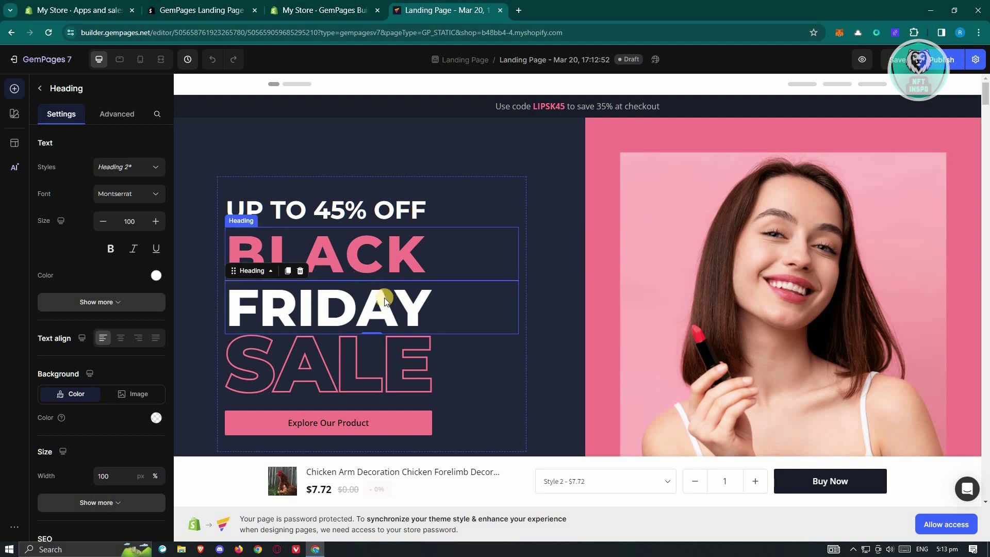
{"action": "left_click", "coordinate": [383, 244]}
{"action": "double_click", "coordinate": [382, 243]}
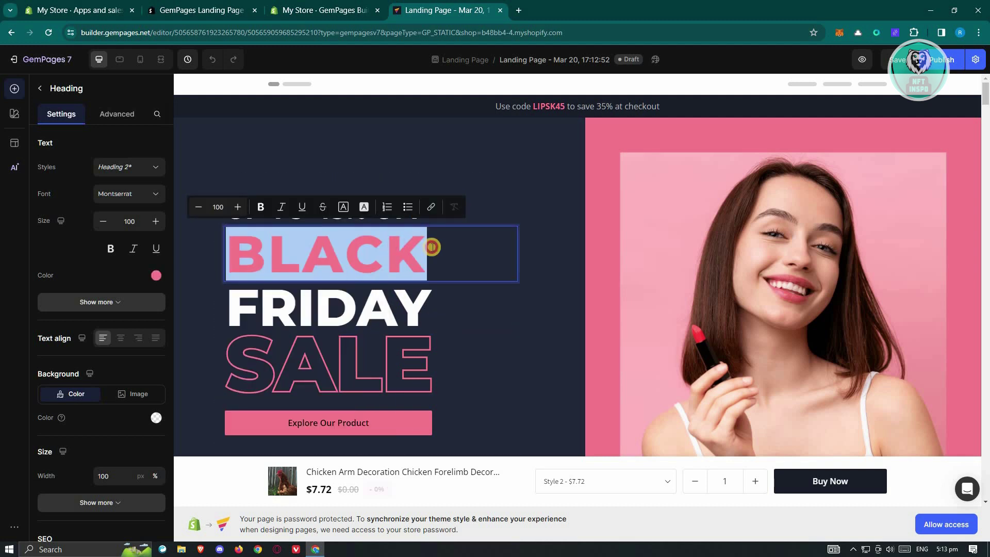
{"action": "left_click_drag", "start_coordinate": [452, 248], "coordinate": [363, 244]}
{"action": "left_click", "coordinate": [437, 250]}
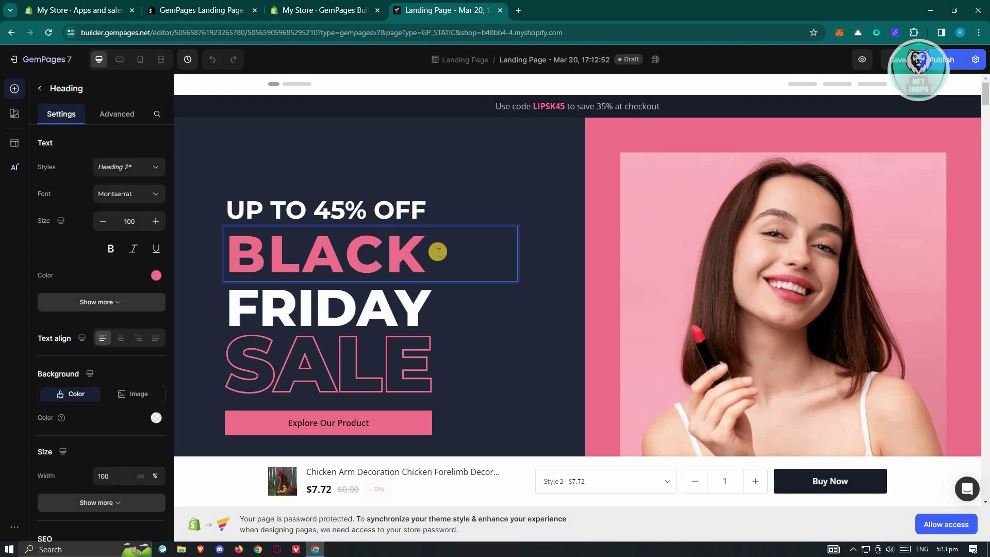
{"action": "type", "text": "S"}
{"action": "key", "text": "BackSpace"}
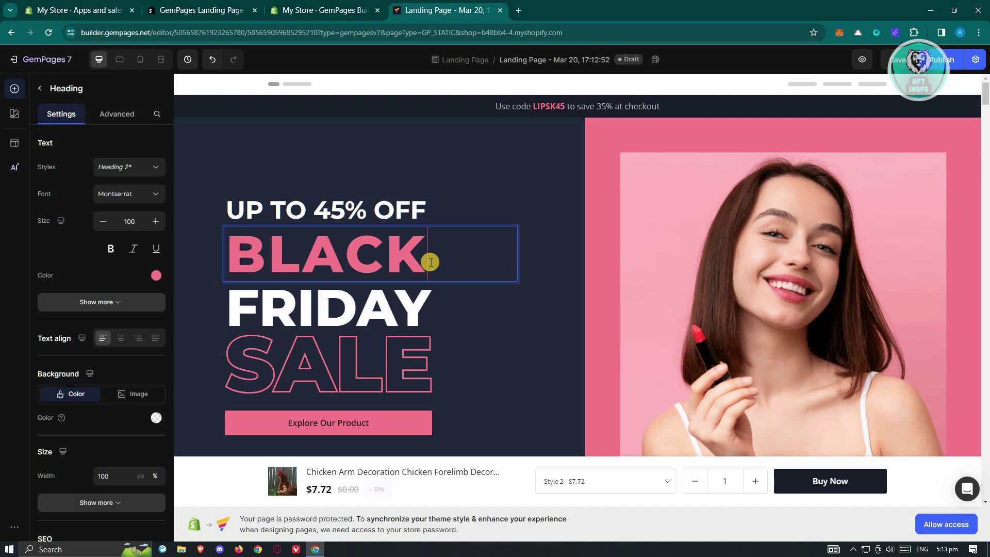
Examine the BLACK heading's text, alignment, background, size and SEO settings, and select the FRIDAY heading.
{"action": "left_click_drag", "start_coordinate": [405, 263], "coordinate": [234, 261]}
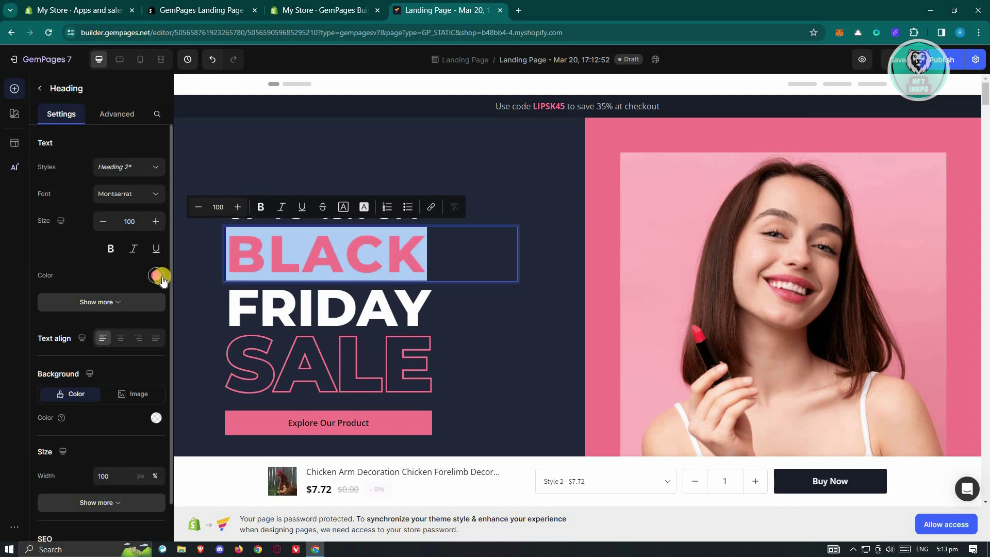
{"action": "left_click", "coordinate": [156, 249]}
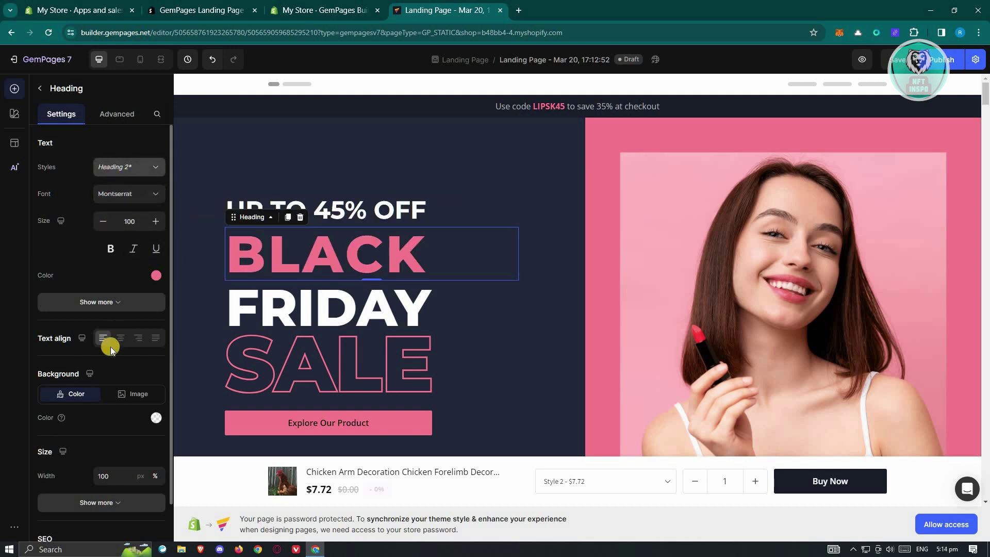
{"action": "scroll", "coordinate": [111, 347], "scroll_direction": "down", "scroll_amount": 2}
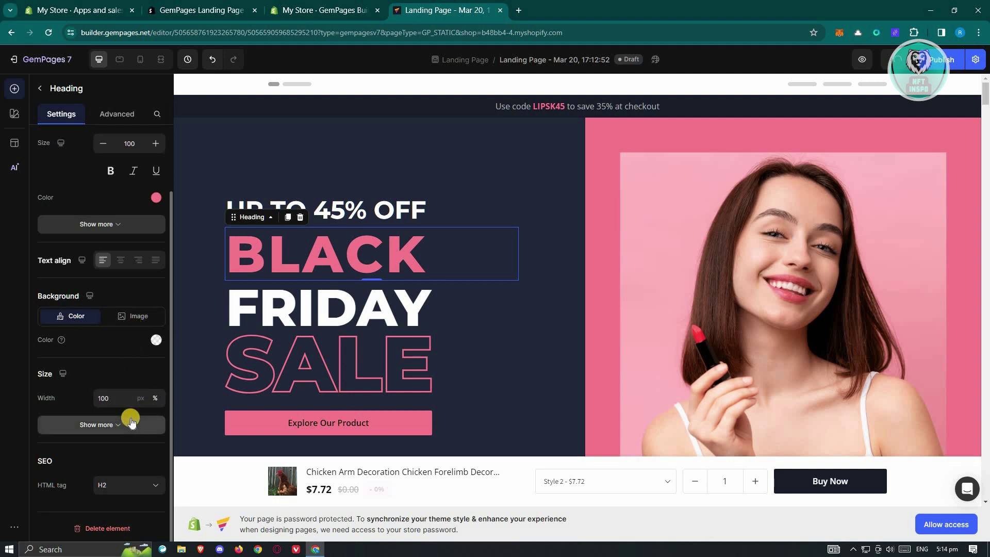
{"action": "left_click", "coordinate": [386, 320]}
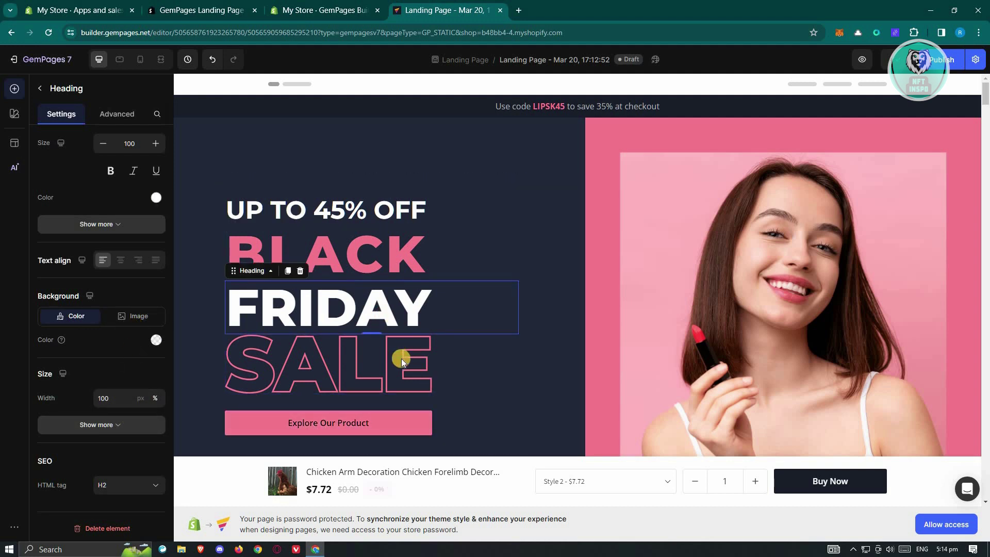
Examine the link, size, alignment and SEO settings of the SALE image.
{"action": "left_click", "coordinate": [402, 358]}
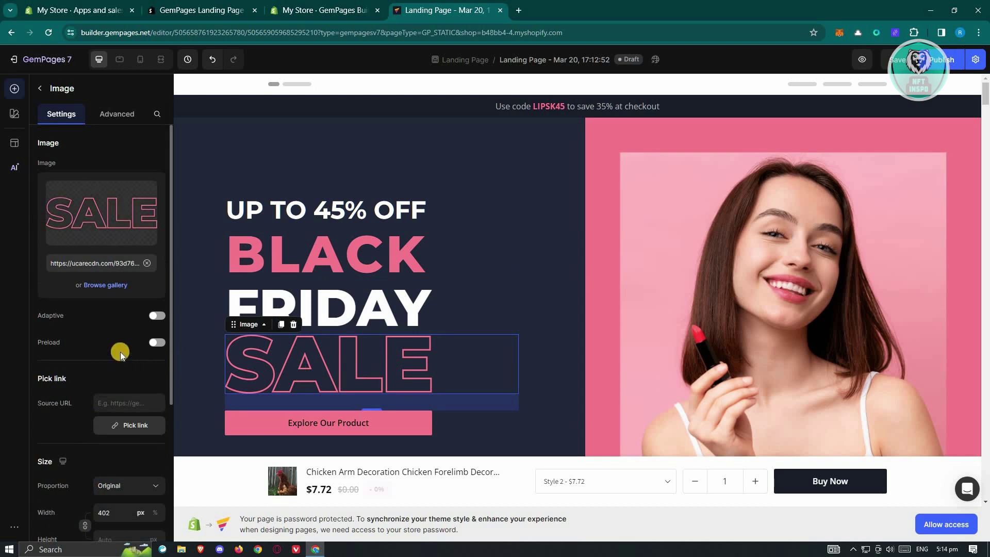
{"action": "scroll", "coordinate": [114, 354], "scroll_direction": "down", "scroll_amount": 5}
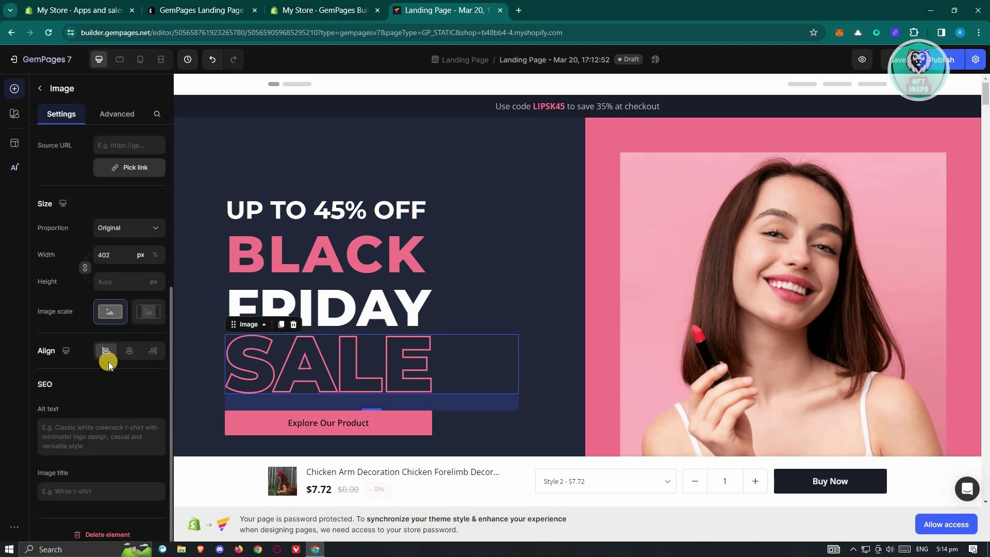
{"action": "scroll", "coordinate": [137, 325], "scroll_direction": "up", "scroll_amount": 5}
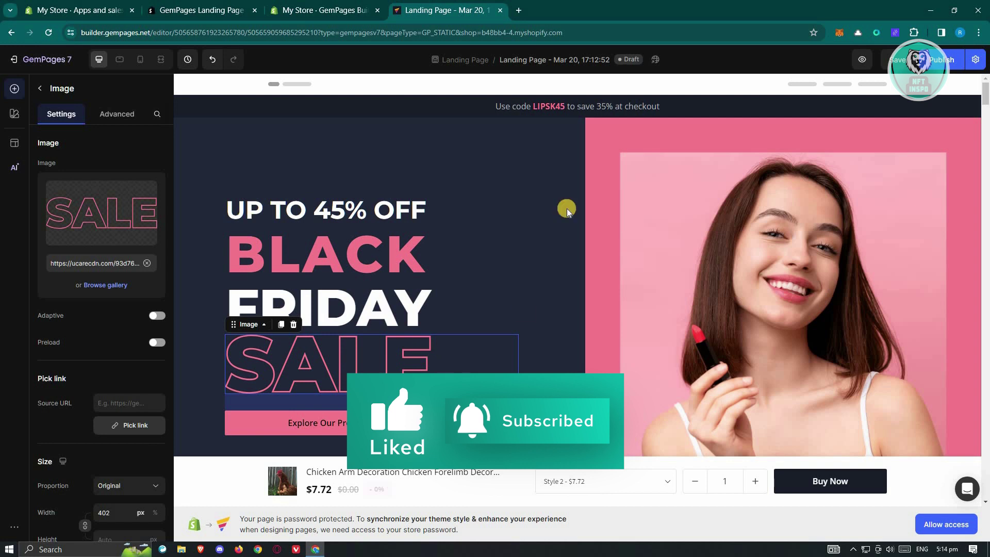
Examine the large hero photo's image source, link, size and alignment settings.
{"action": "left_click", "coordinate": [765, 230]}
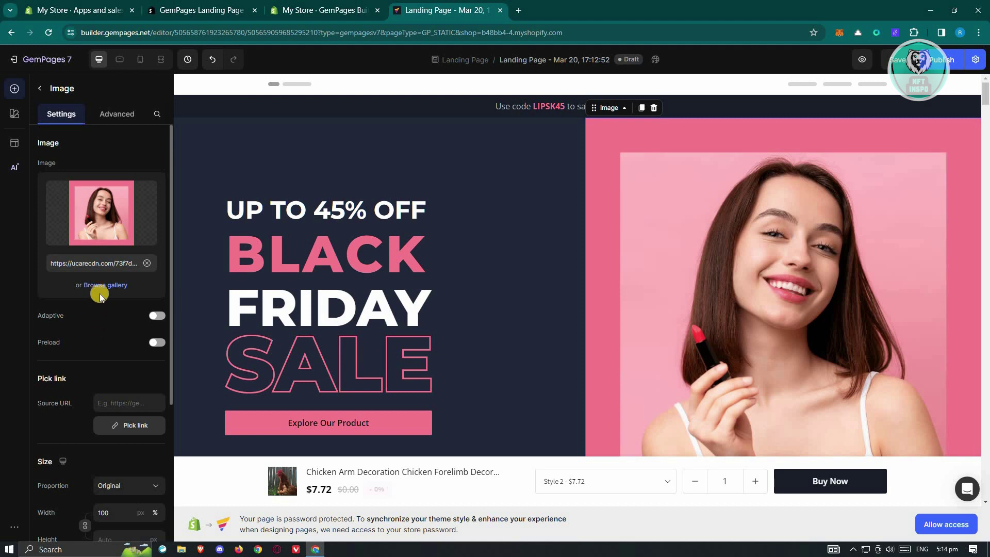
{"action": "scroll", "coordinate": [103, 291], "scroll_direction": "down", "scroll_amount": 2}
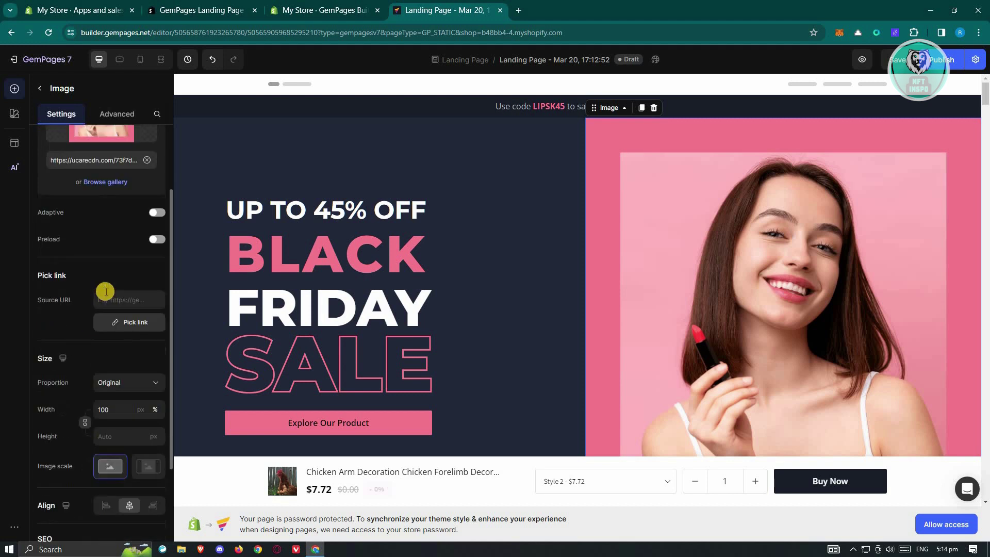
{"action": "left_click", "coordinate": [122, 308]}
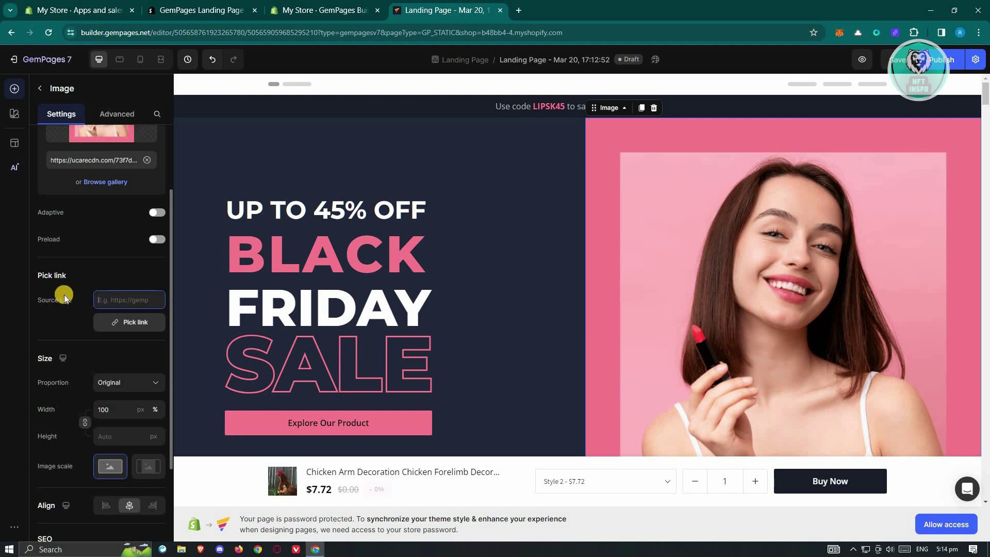
{"action": "left_click_drag", "start_coordinate": [33, 298], "coordinate": [25, 298]}
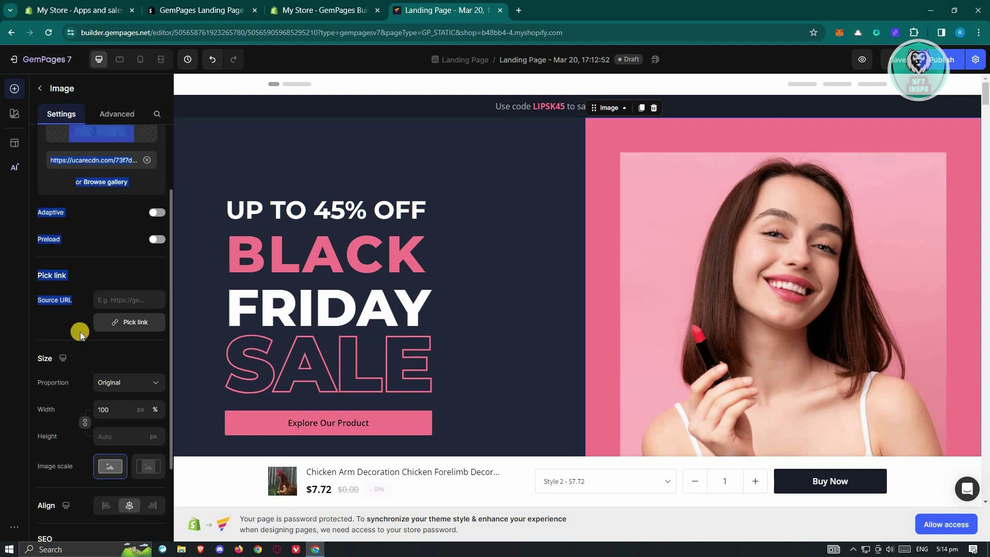
{"action": "scroll", "coordinate": [80, 333], "scroll_direction": "down", "scroll_amount": 1}
{"action": "left_click", "coordinate": [62, 283]}
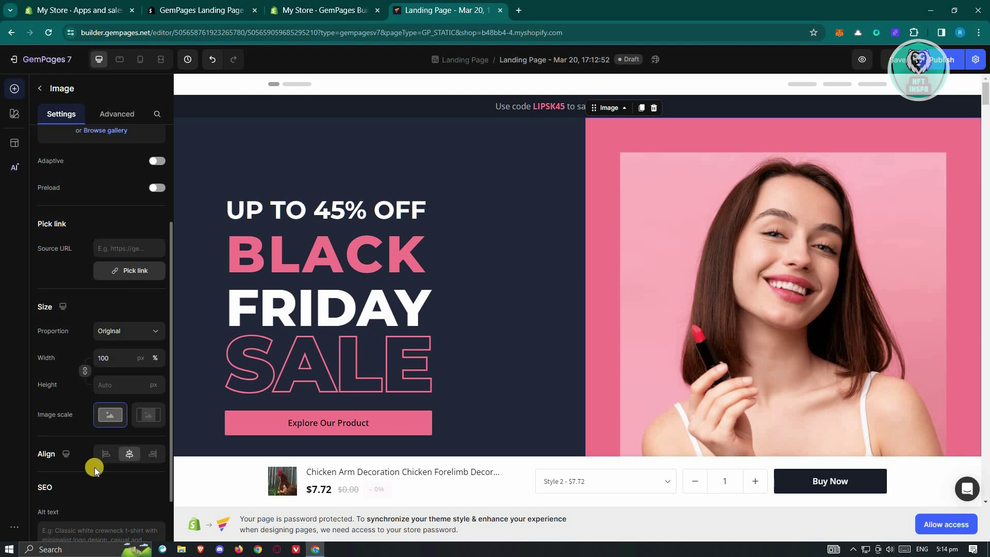
{"action": "scroll", "coordinate": [94, 467], "scroll_direction": "down", "scroll_amount": 2}
{"action": "scroll", "coordinate": [86, 449], "scroll_direction": "up", "scroll_amount": 4}
{"action": "scroll", "coordinate": [85, 450], "scroll_direction": "up", "scroll_amount": 1}
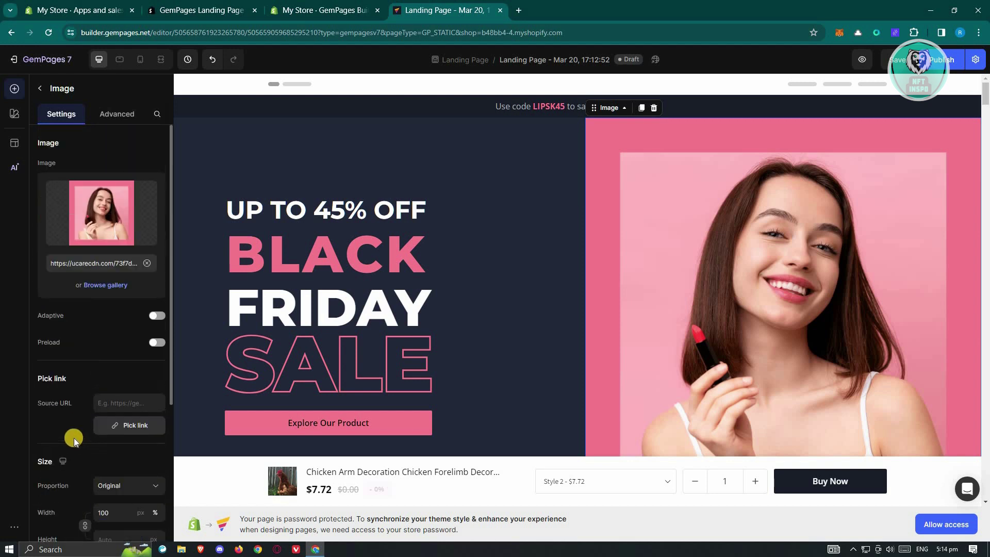
Examine the hero photo's advanced visibility, spacing, opacity, border, corner, shadow and position settings.
{"action": "left_click", "coordinate": [123, 115]}
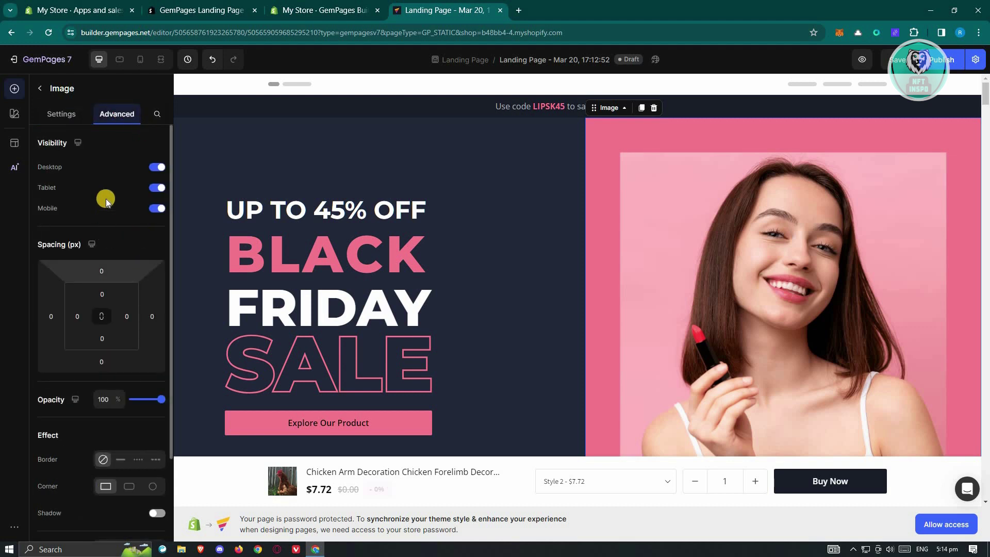
{"action": "scroll", "coordinate": [106, 201], "scroll_direction": "down", "scroll_amount": 3}
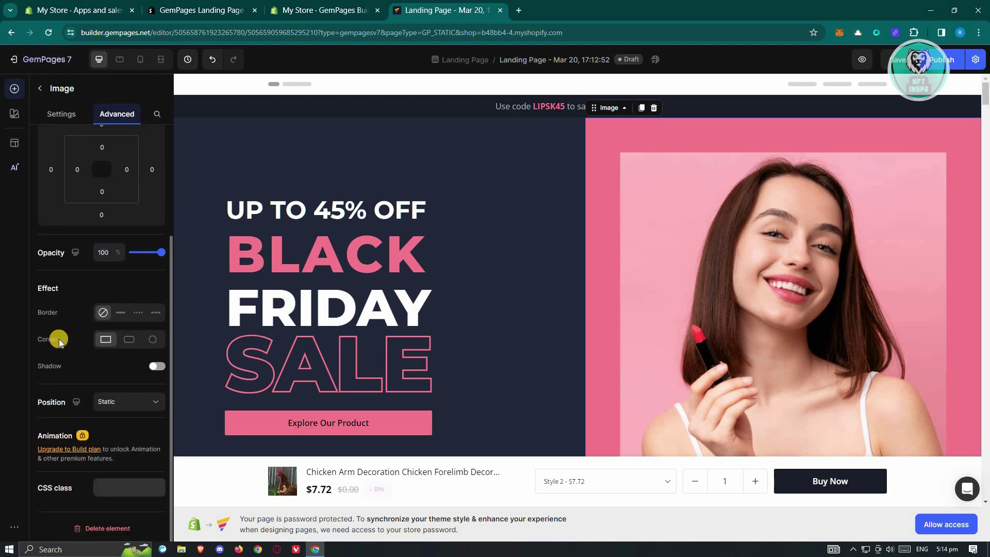
{"action": "scroll", "coordinate": [488, 343], "scroll_direction": "down", "scroll_amount": 6}
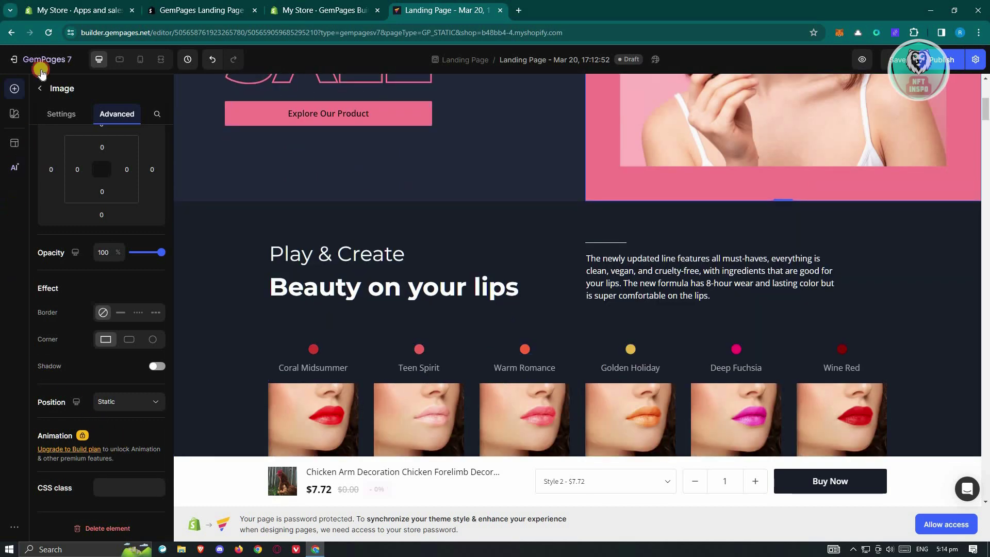
Add a two-column row directly above the "Play & Create" heading.
{"action": "left_click", "coordinate": [40, 88]}
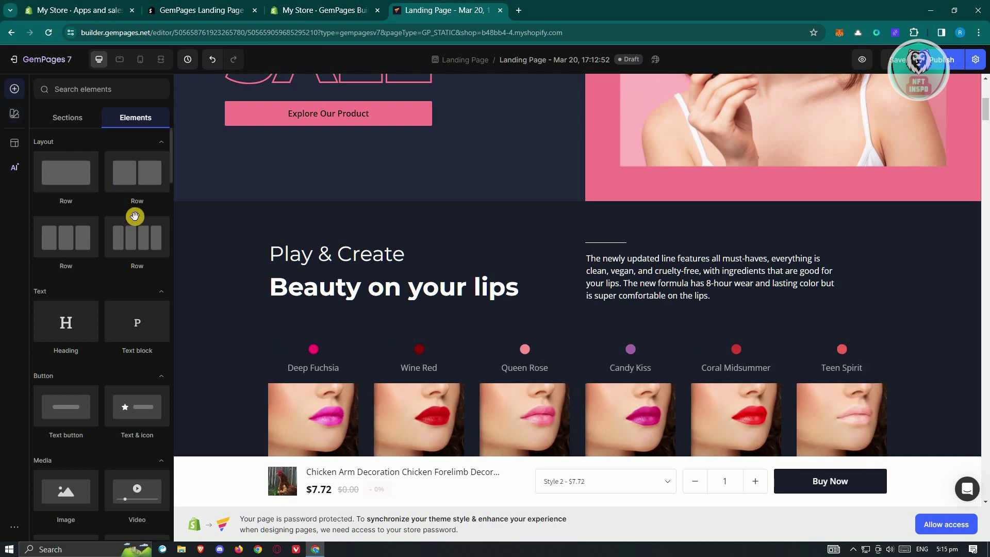
{"action": "scroll", "coordinate": [117, 200], "scroll_direction": "down", "scroll_amount": 1}
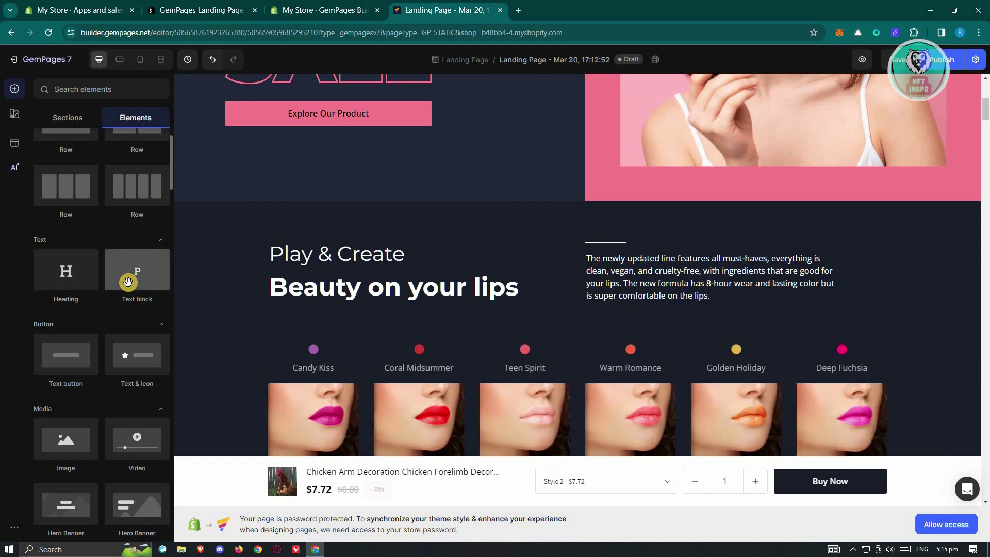
{"action": "scroll", "coordinate": [151, 283], "scroll_direction": "down", "scroll_amount": 2}
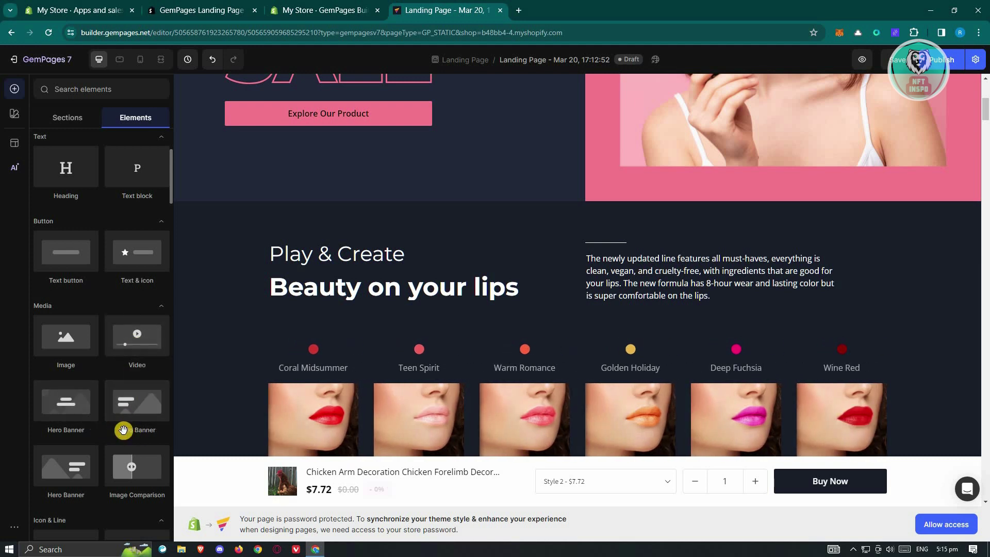
{"action": "scroll", "coordinate": [121, 428], "scroll_direction": "up", "scroll_amount": 3}
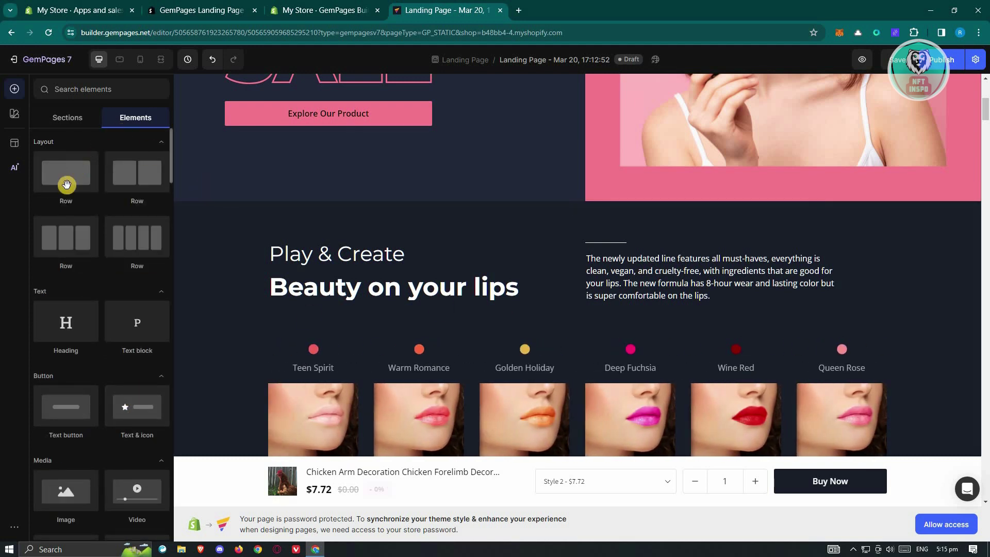
{"action": "left_click_drag", "start_coordinate": [118, 179], "coordinate": [557, 258]}
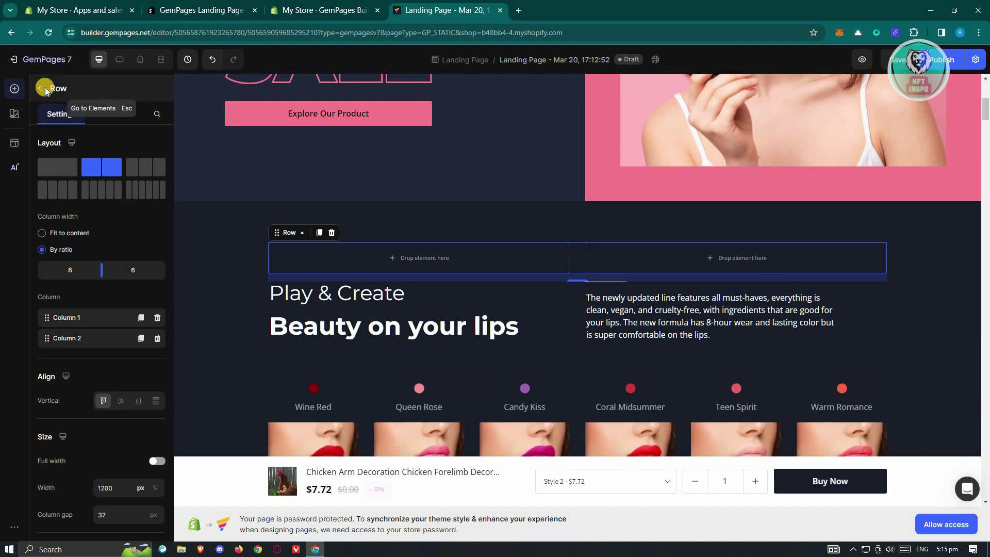
Place an Icon element in the left column of the new two-column row.
{"action": "left_click", "coordinate": [44, 88]}
{"action": "scroll", "coordinate": [140, 309], "scroll_direction": "down", "scroll_amount": 6}
{"action": "scroll", "coordinate": [140, 338], "scroll_direction": "up", "scroll_amount": 1}
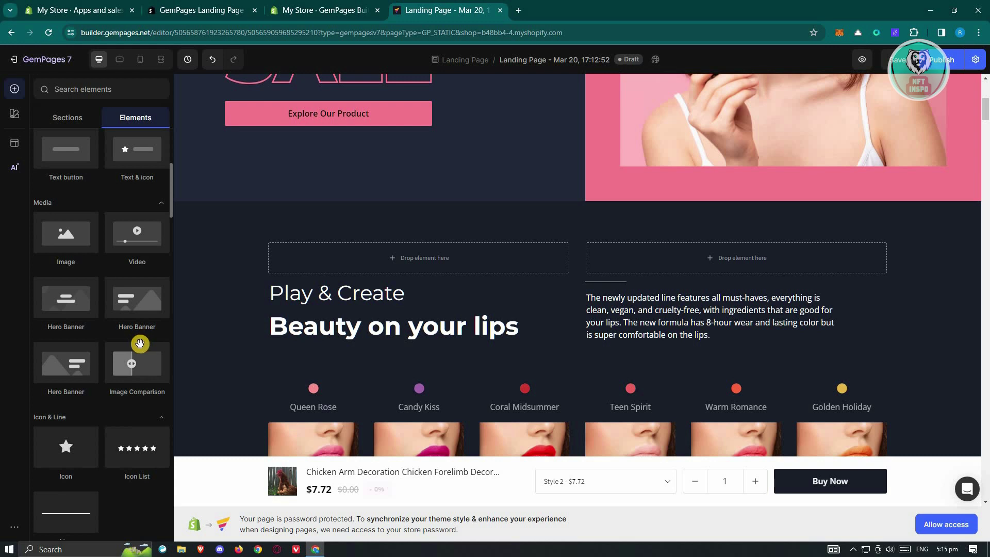
{"action": "left_click_drag", "start_coordinate": [62, 438], "coordinate": [416, 282]}
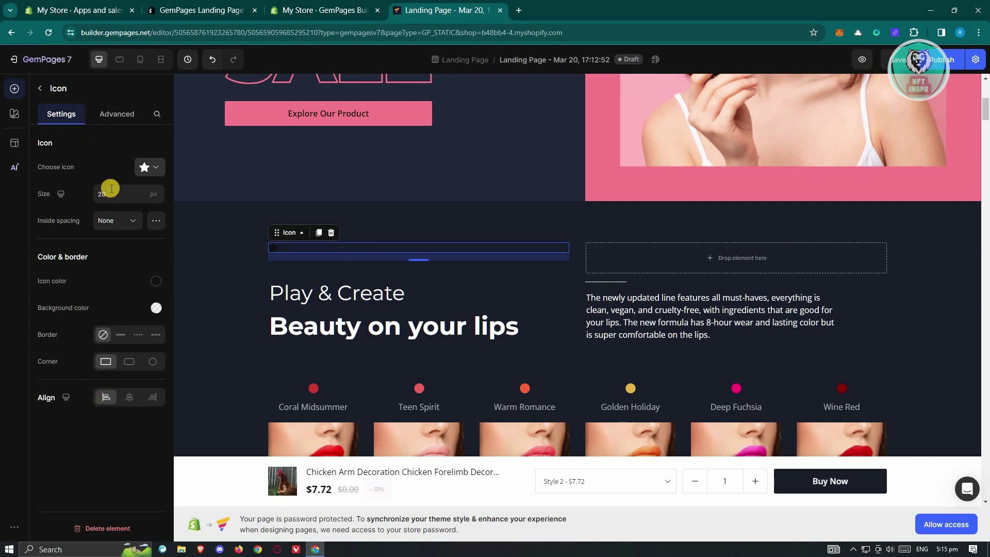
Change the new icon to the airplane take-off symbol and set its color to white, FFFFFF.
{"action": "left_click", "coordinate": [154, 166]}
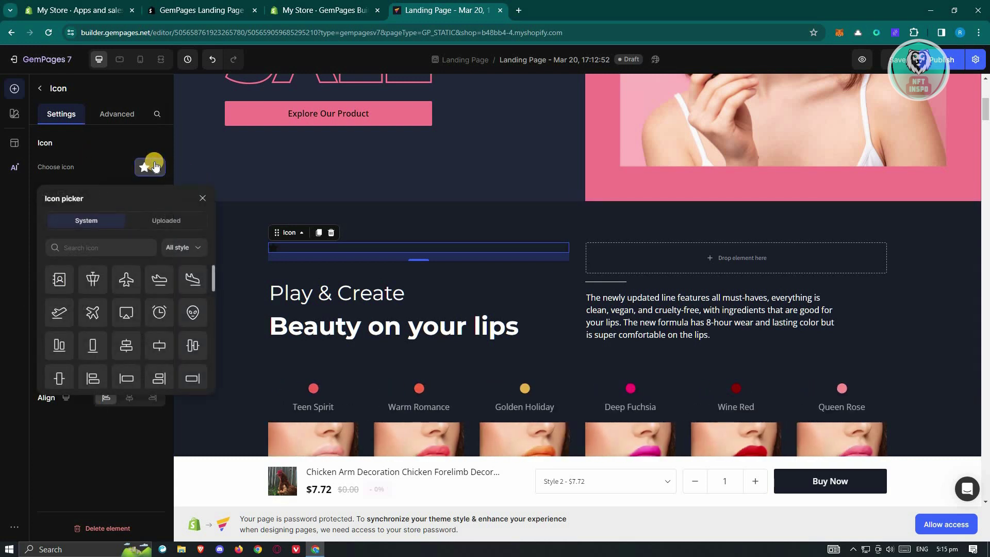
{"action": "left_click", "coordinate": [57, 313]}
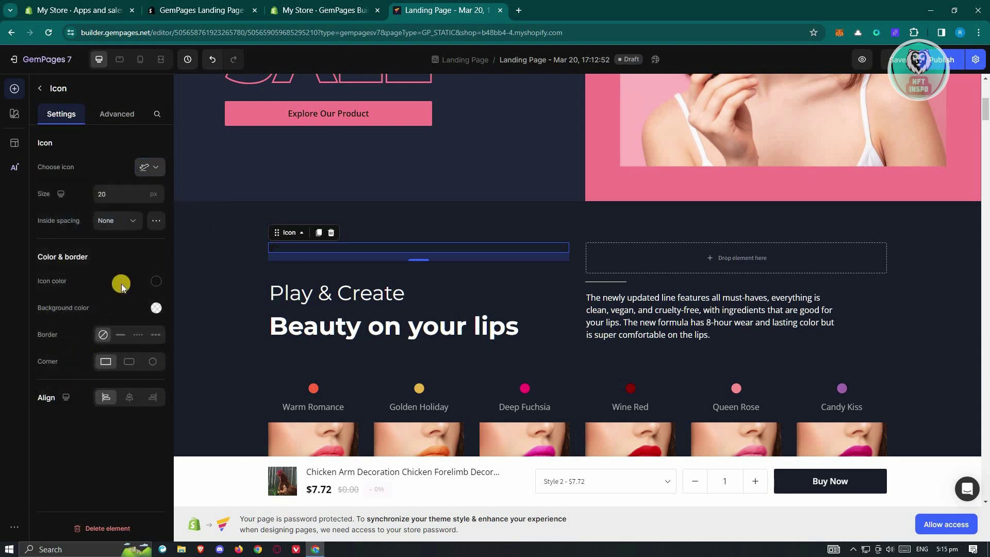
{"action": "left_click", "coordinate": [156, 281]}
{"action": "left_click", "coordinate": [108, 372]}
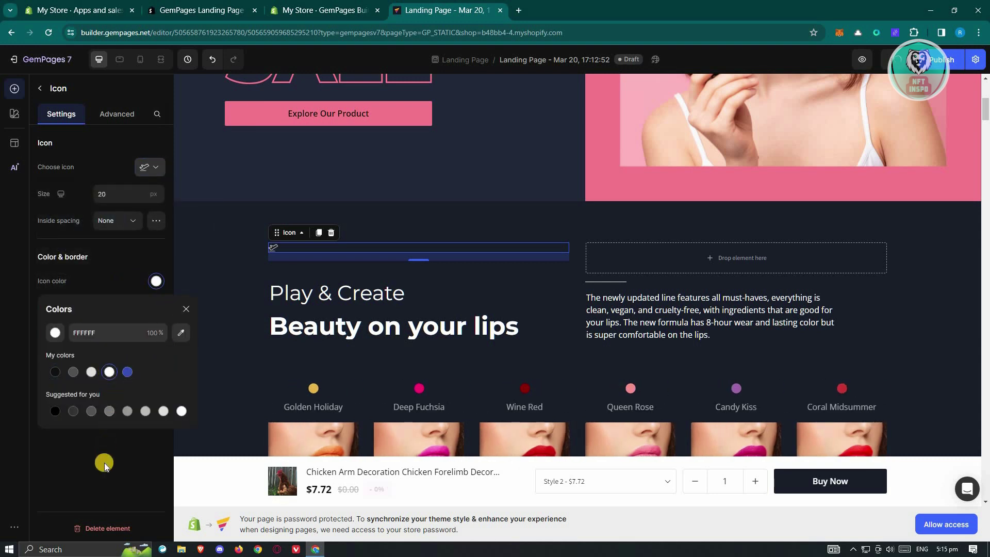
{"action": "left_click", "coordinate": [104, 469]}
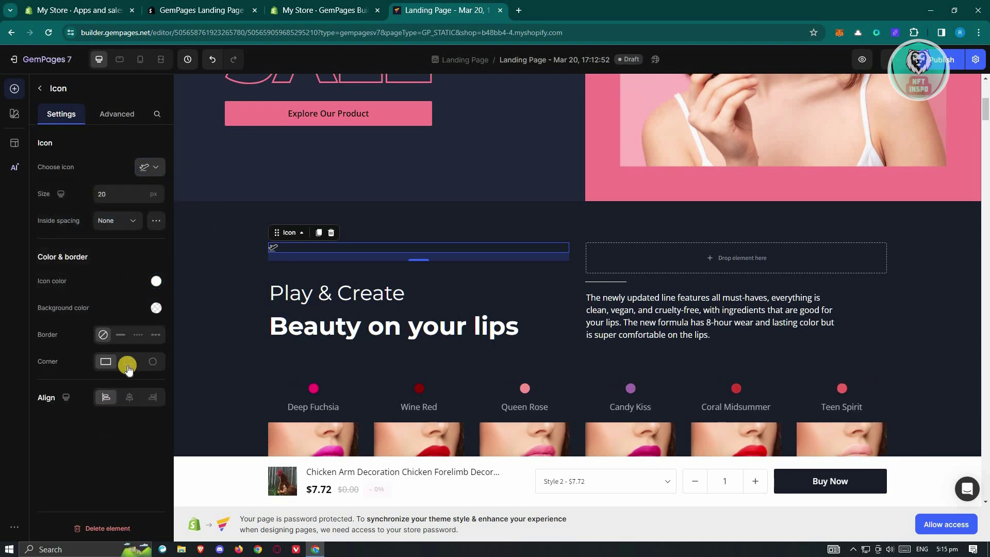
Center the airplane icon in its column and set its size to 100 px.
{"action": "left_click", "coordinate": [132, 400]}
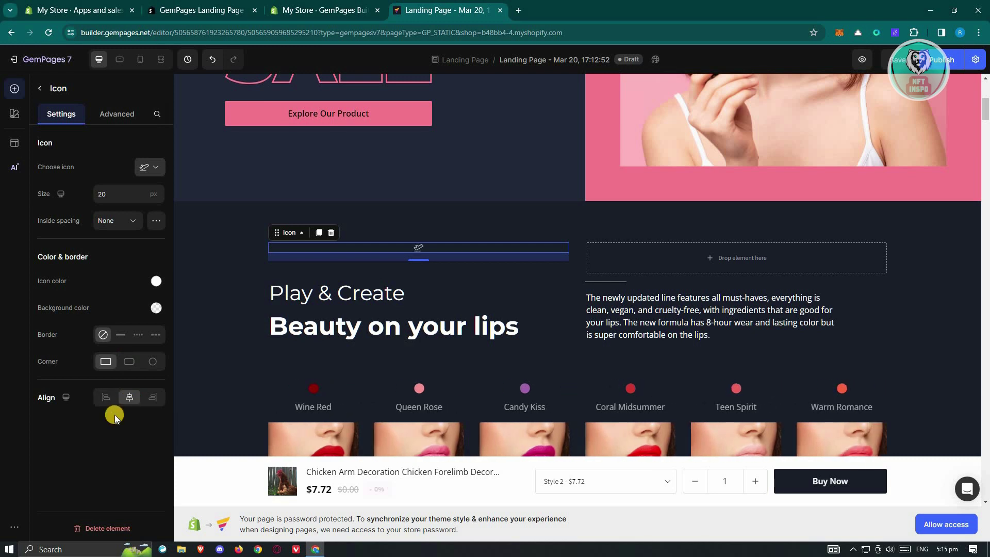
{"action": "left_click_drag", "start_coordinate": [120, 194], "coordinate": [65, 189]}
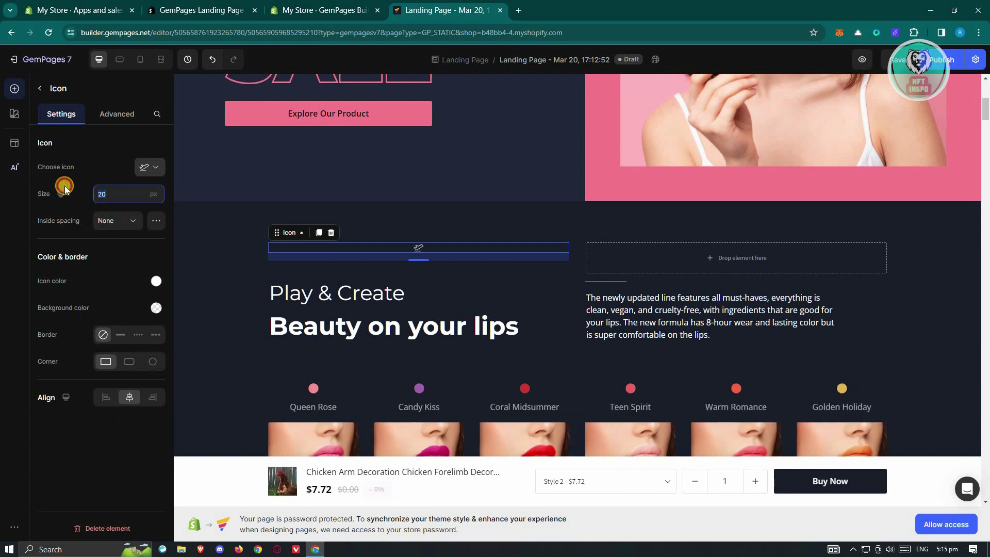
{"action": "type", "text": "100"}
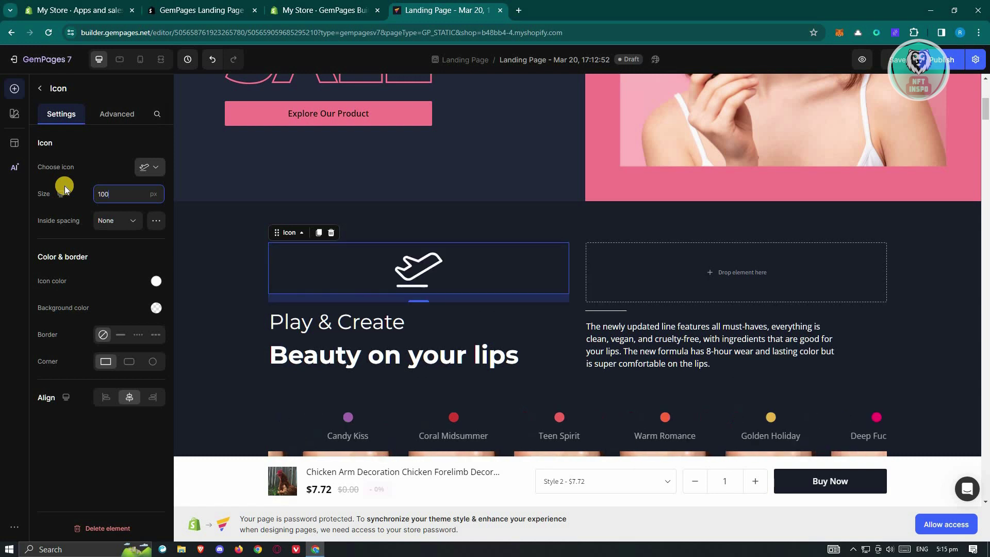
Place an Image element in the empty right column beside the airplane icon.
{"action": "left_click", "coordinate": [43, 89]}
{"action": "left_click_drag", "start_coordinate": [72, 237], "coordinate": [784, 286]}
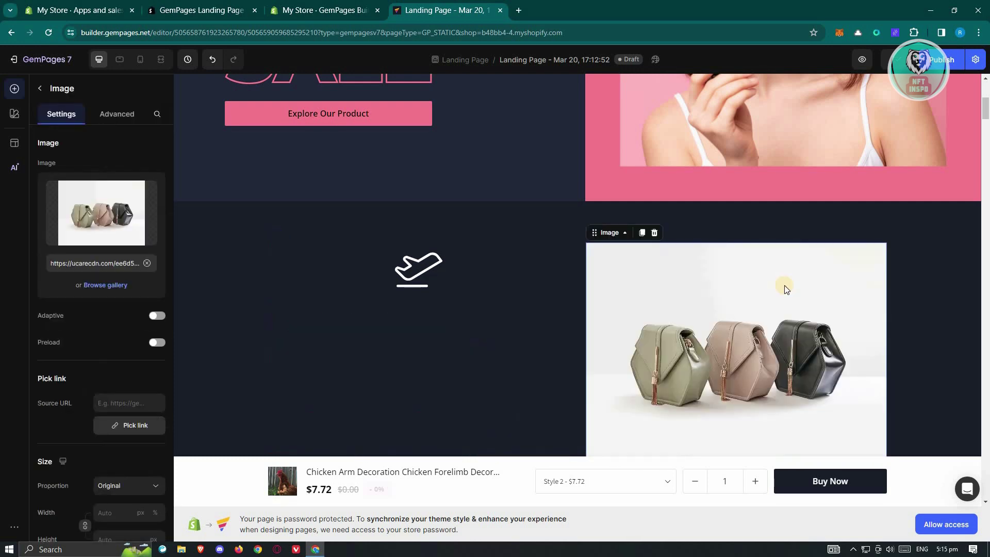
{"action": "scroll", "coordinate": [759, 278], "scroll_direction": "down", "scroll_amount": 3}
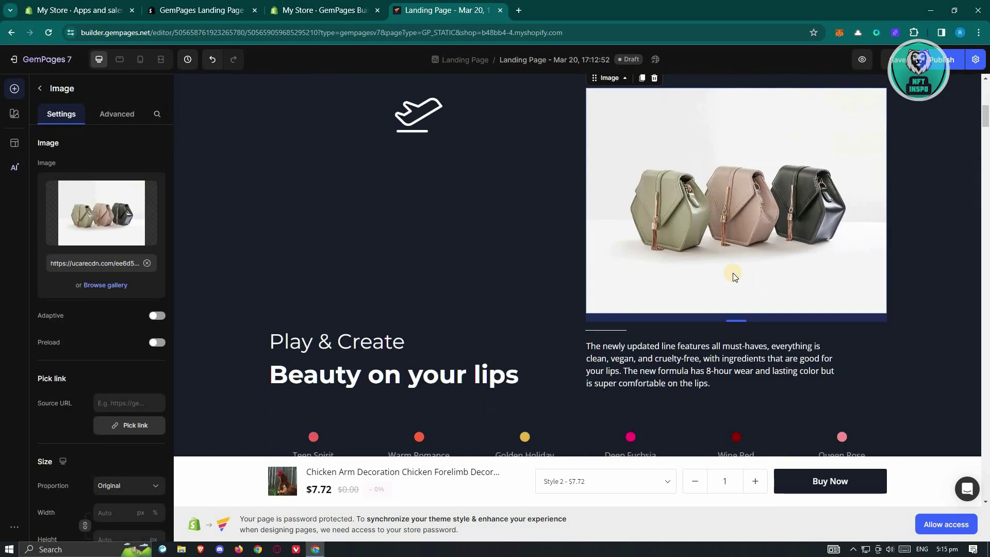
Replace the new image's placeholder by uploading the Pexels JPG numbered 5313208 from the Downloads folder through the image gallery.
{"action": "left_click", "coordinate": [103, 286]}
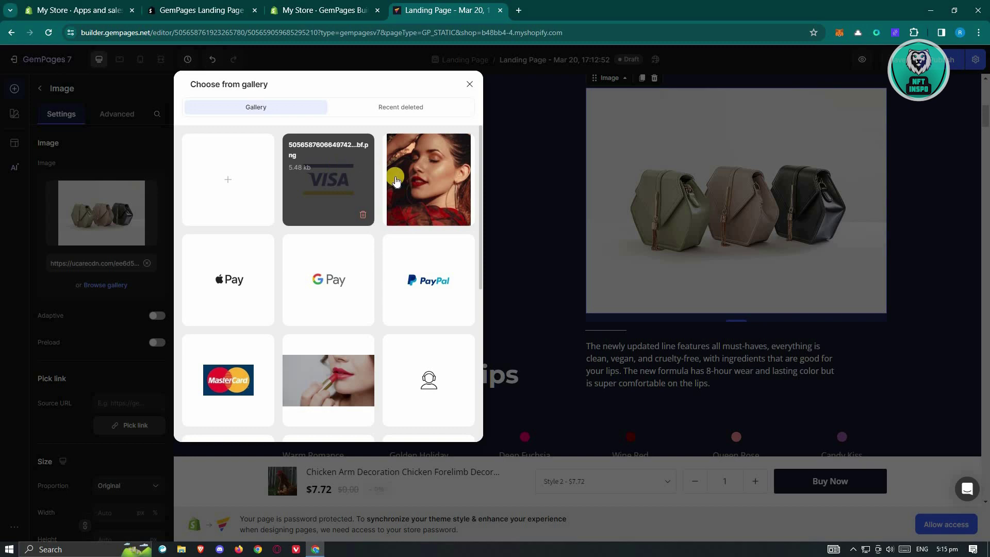
{"action": "scroll", "coordinate": [424, 226], "scroll_direction": "down", "scroll_amount": 4}
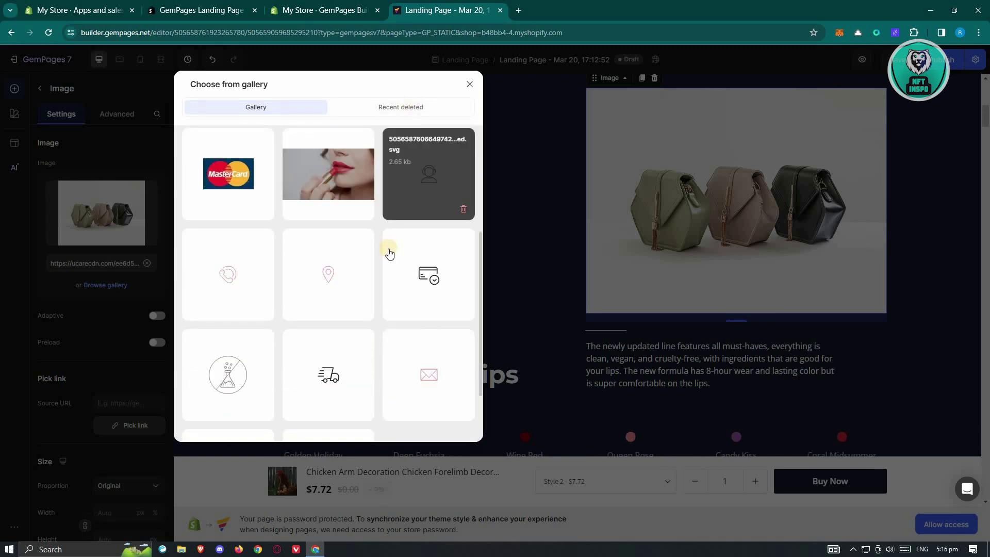
{"action": "scroll", "coordinate": [391, 253], "scroll_direction": "down", "scroll_amount": 2}
{"action": "scroll", "coordinate": [395, 268], "scroll_direction": "up", "scroll_amount": 5}
{"action": "scroll", "coordinate": [381, 269], "scroll_direction": "up", "scroll_amount": 1}
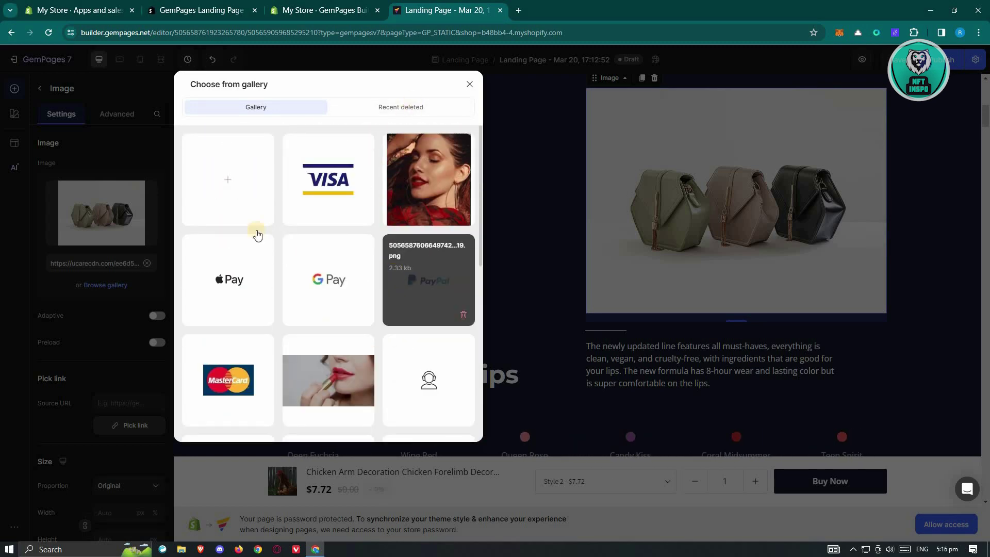
{"action": "left_click", "coordinate": [241, 187]}
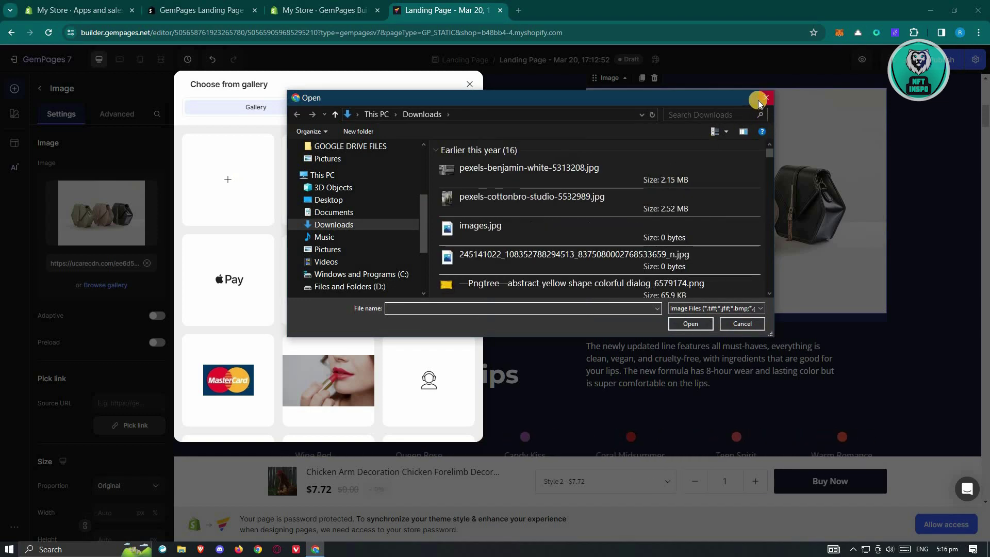
{"action": "left_click", "coordinate": [513, 167]}
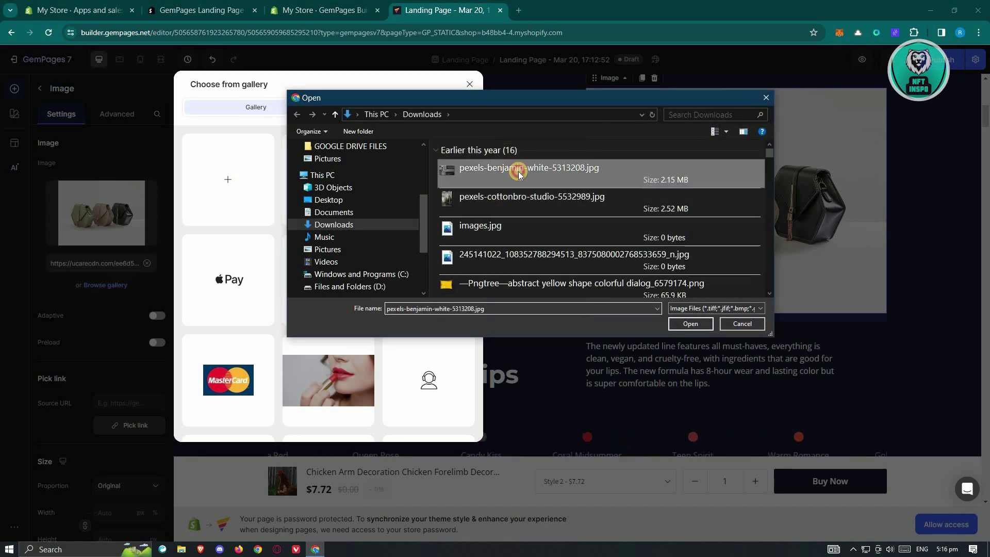
{"action": "left_click", "coordinate": [690, 324]}
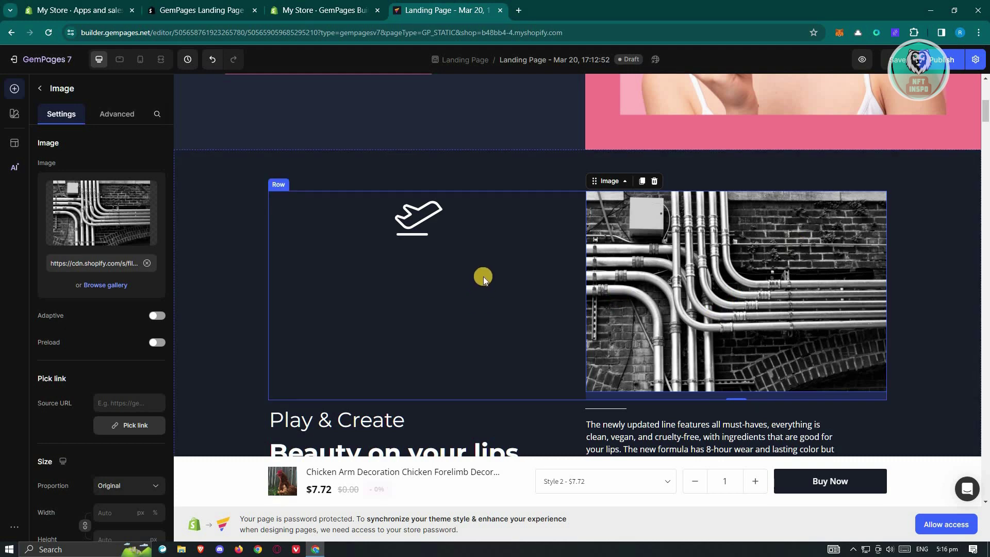
{"action": "scroll", "coordinate": [497, 271], "scroll_direction": "down", "scroll_amount": 6}
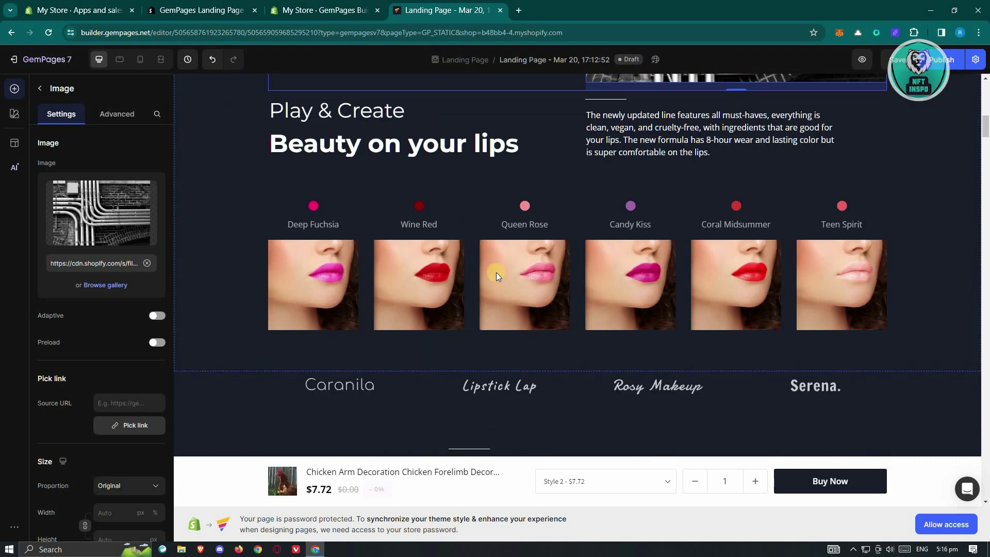
Review the testimonial row further down the landing page and examine the available media, carousel and product elements in the element library.
{"action": "scroll", "coordinate": [496, 272], "scroll_direction": "down", "scroll_amount": 8}
{"action": "scroll", "coordinate": [497, 273], "scroll_direction": "up", "scroll_amount": 4}
{"action": "left_click", "coordinate": [497, 272]}
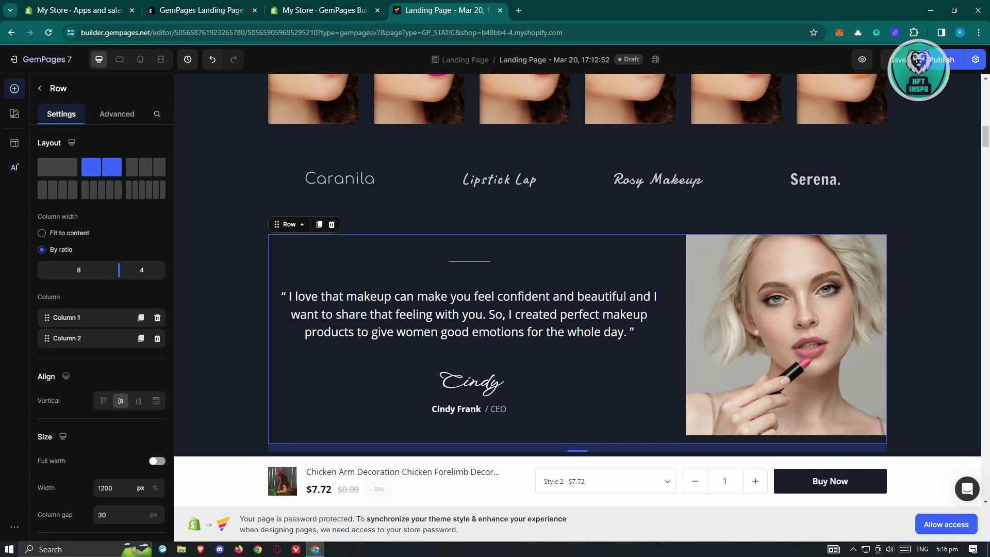
{"action": "left_click", "coordinate": [40, 84]}
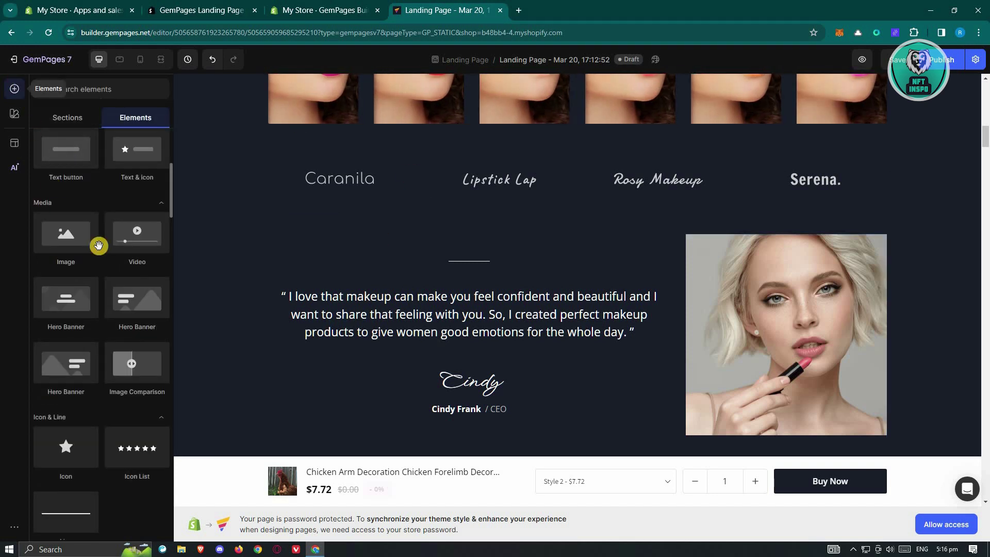
{"action": "scroll", "coordinate": [137, 290], "scroll_direction": "down", "scroll_amount": 3}
{"action": "scroll", "coordinate": [135, 292], "scroll_direction": "down", "scroll_amount": 5}
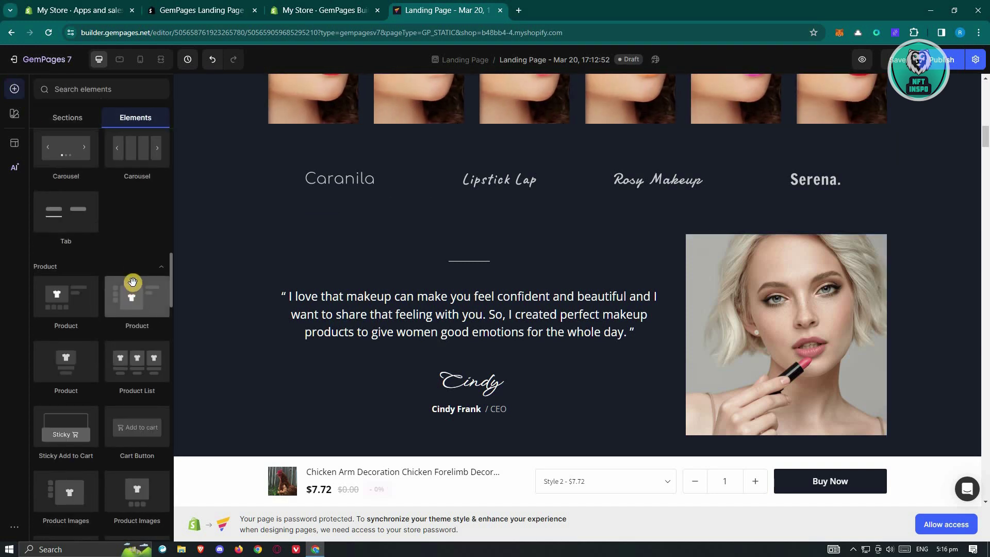
{"action": "scroll", "coordinate": [132, 281], "scroll_direction": "down", "scroll_amount": 5}
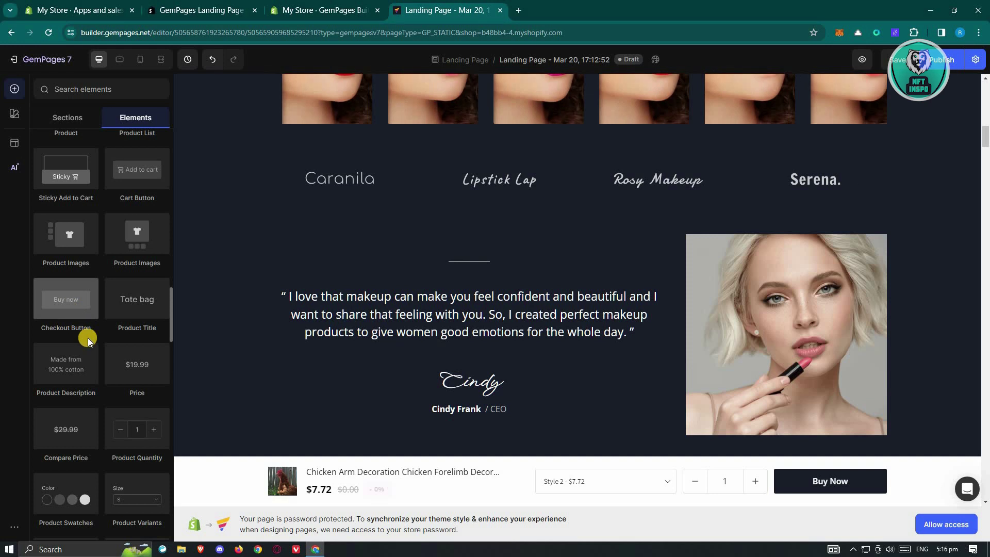
{"action": "scroll", "coordinate": [93, 379], "scroll_direction": "down", "scroll_amount": 2}
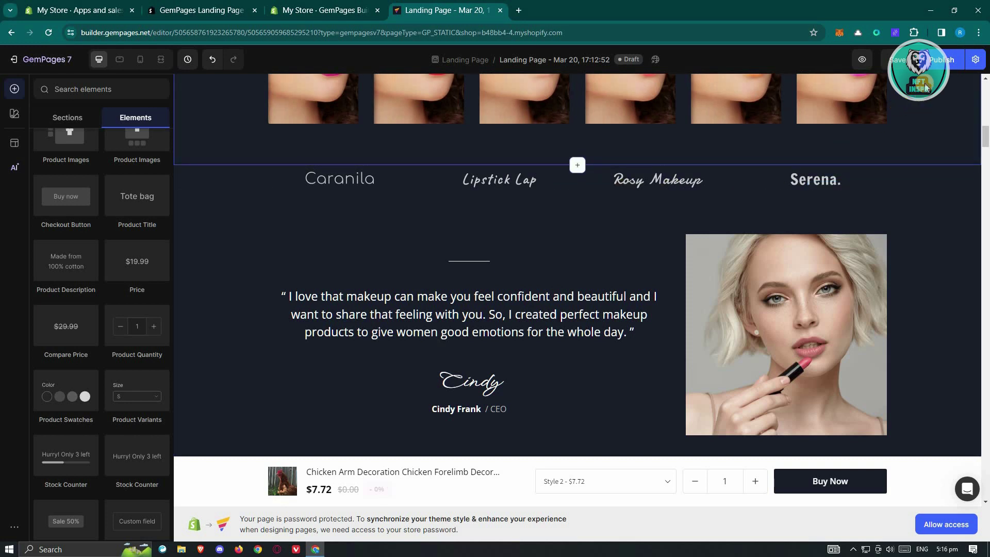
Save the customised landing page, keeping it as a draft.
{"action": "left_click", "coordinate": [896, 61]}
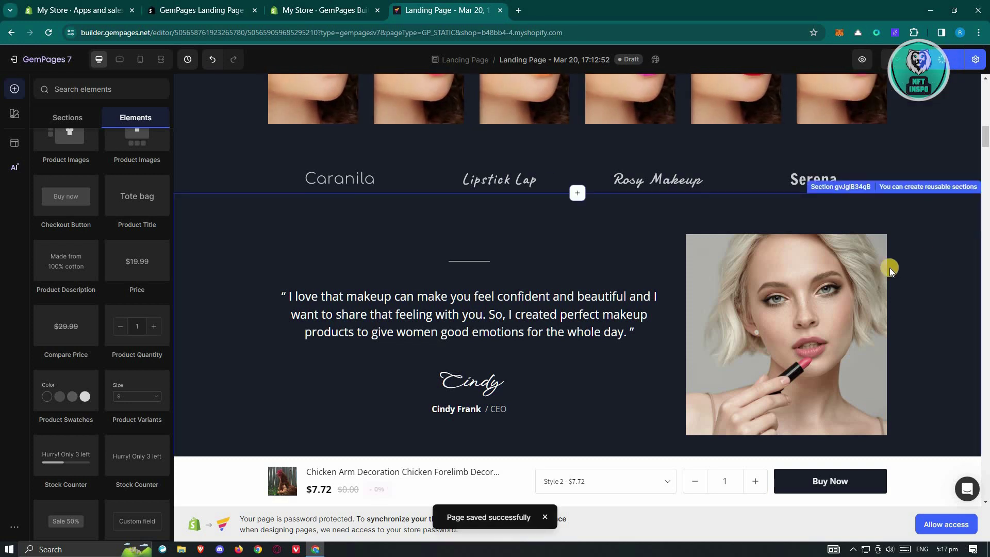